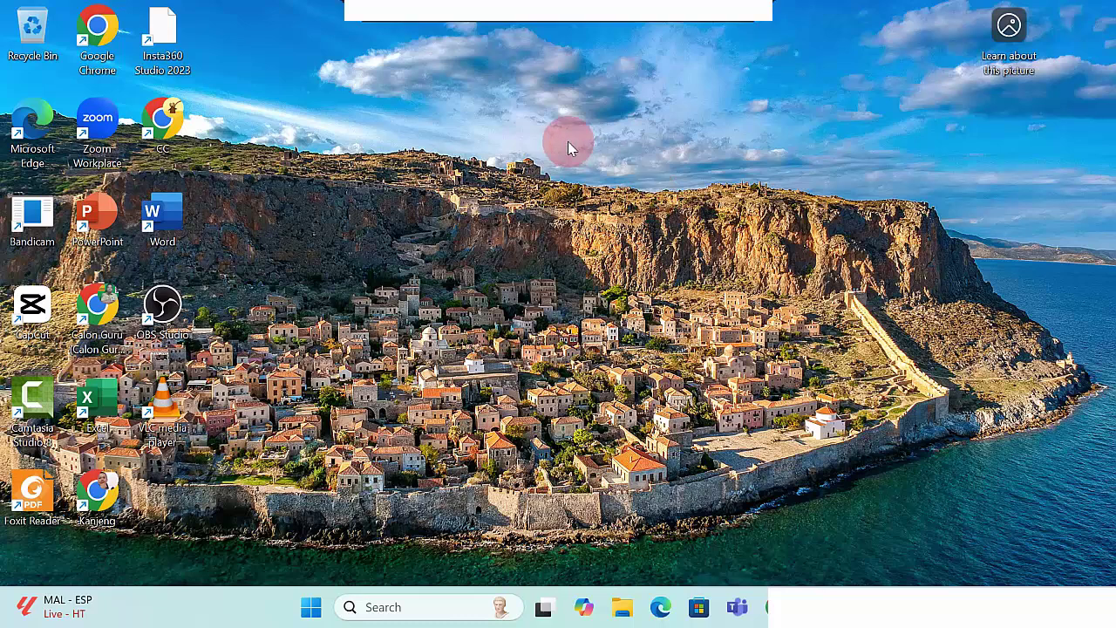
click(715, 23)
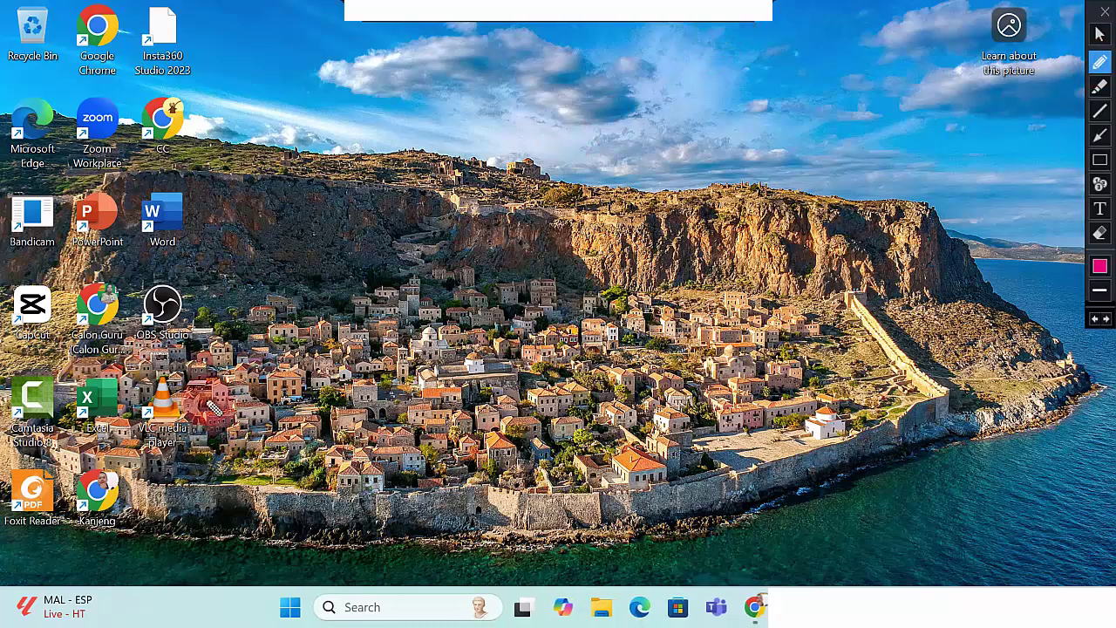
mouse_move(200, 382)
mouse_down()
mouse_move(172, 365)
mouse_move(133, 417)
mouse_move(162, 471)
mouse_move(200, 388)
mouse_up()
mouse_move(300, 246)
mouse_down()
mouse_move(290, 388)
mouse_move(214, 410)
mouse_move(234, 411)
mouse_up()
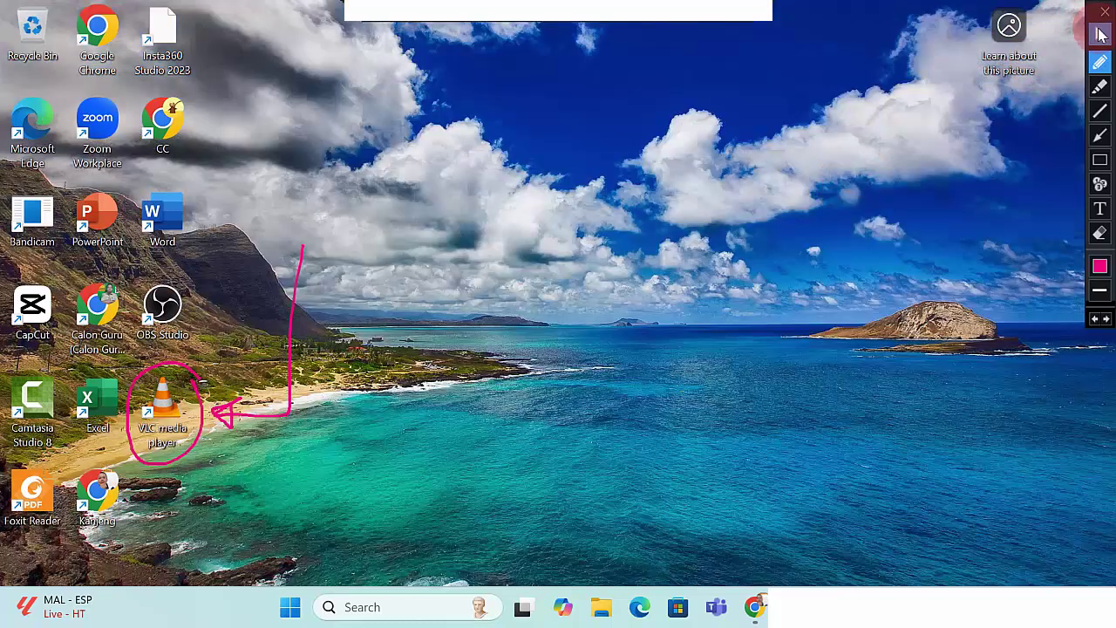
click(1100, 35)
click(1105, 14)
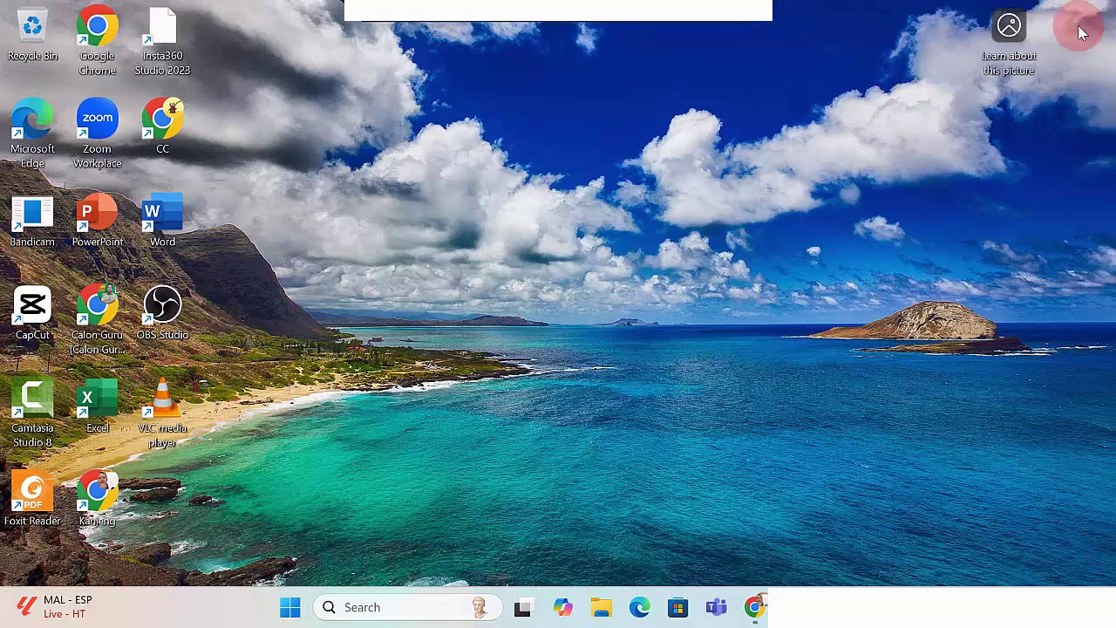
right_click(162, 408)
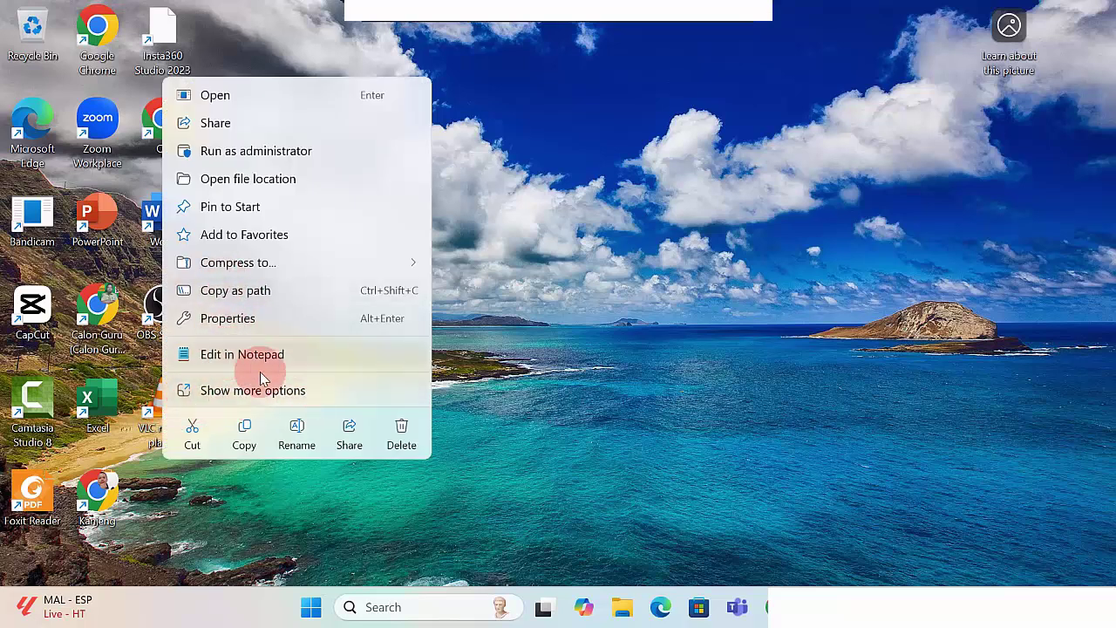
click(498, 366)
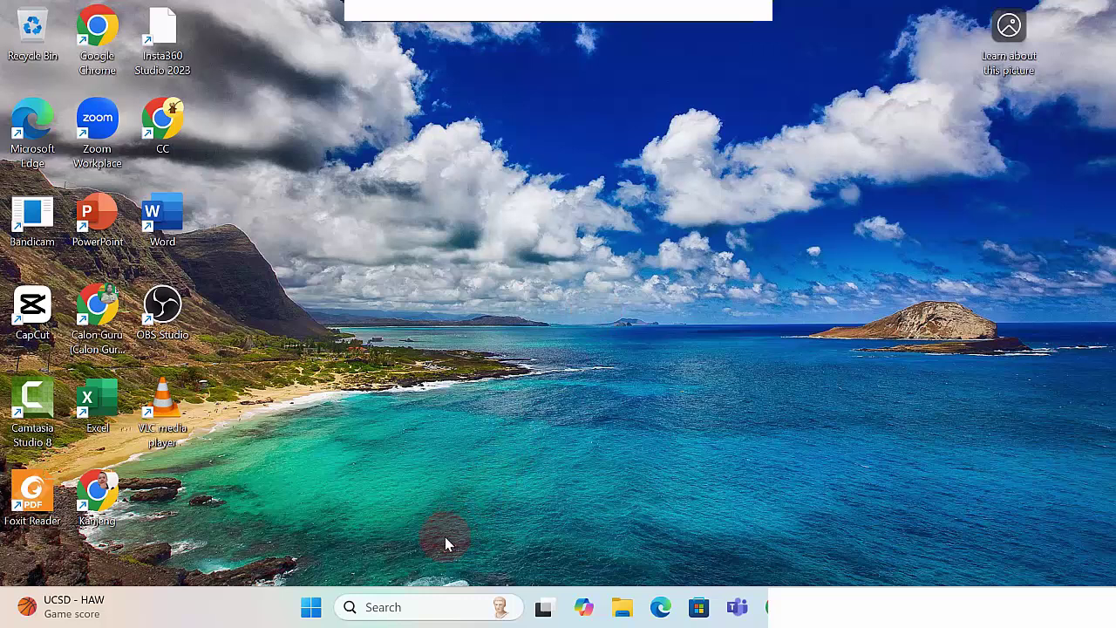
- Search Windows for "control" and open Control Panel
click(386, 609)
text(o)
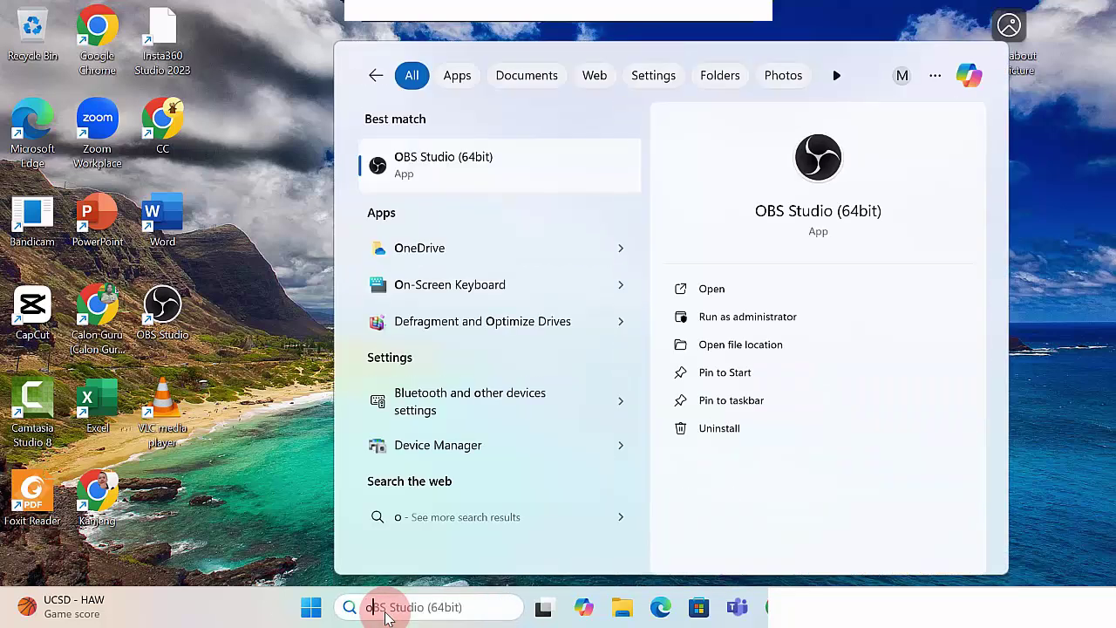
key(BackSpace)
text(c)
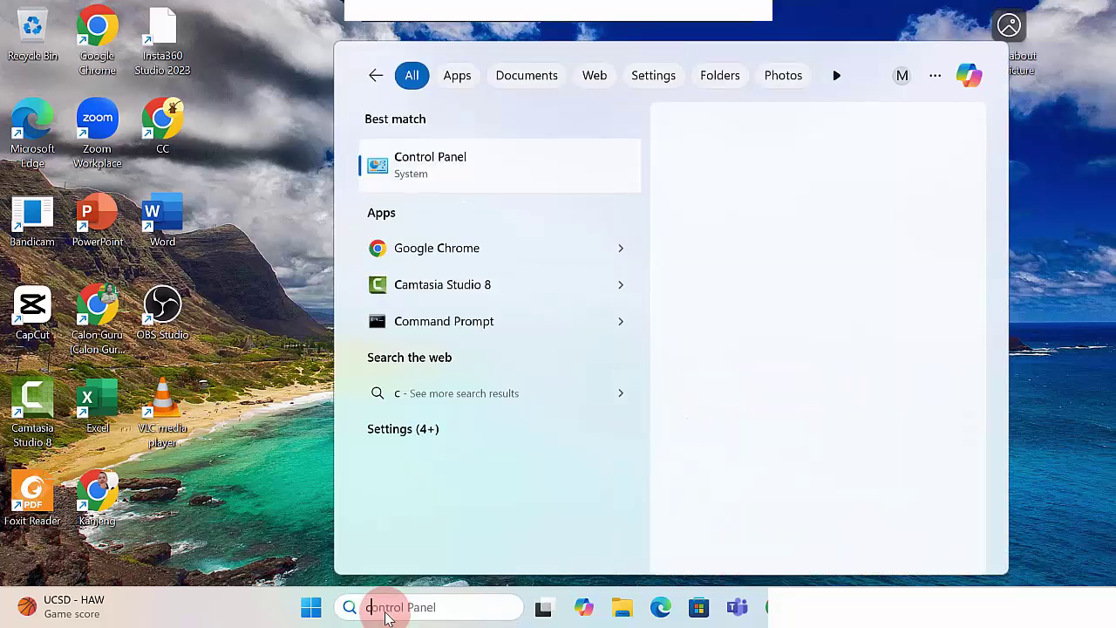
text(ontrol)
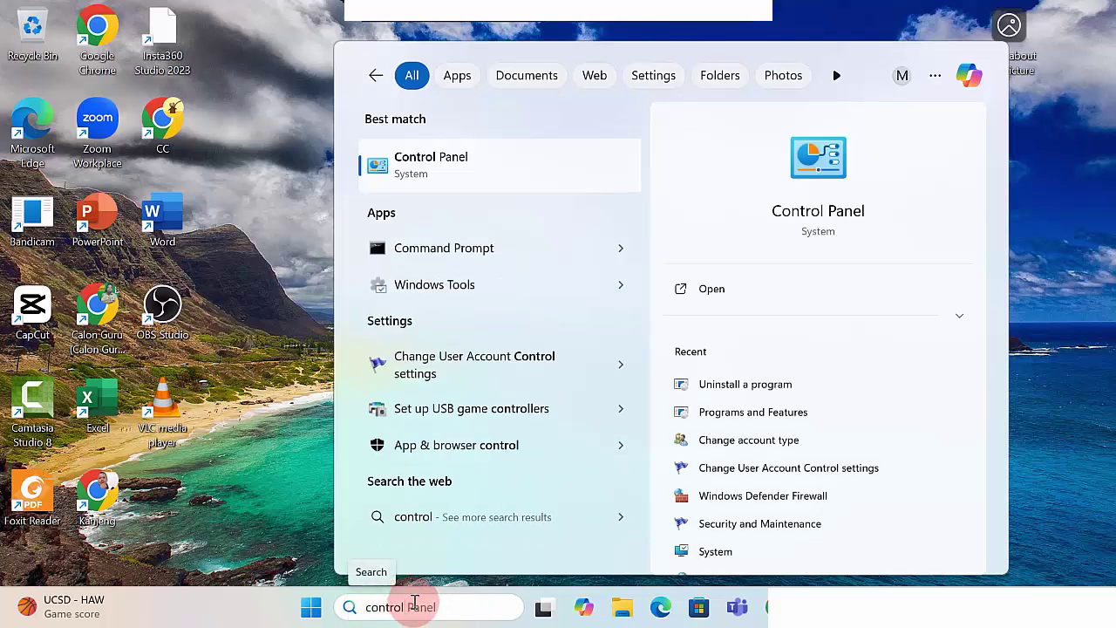
click(442, 173)
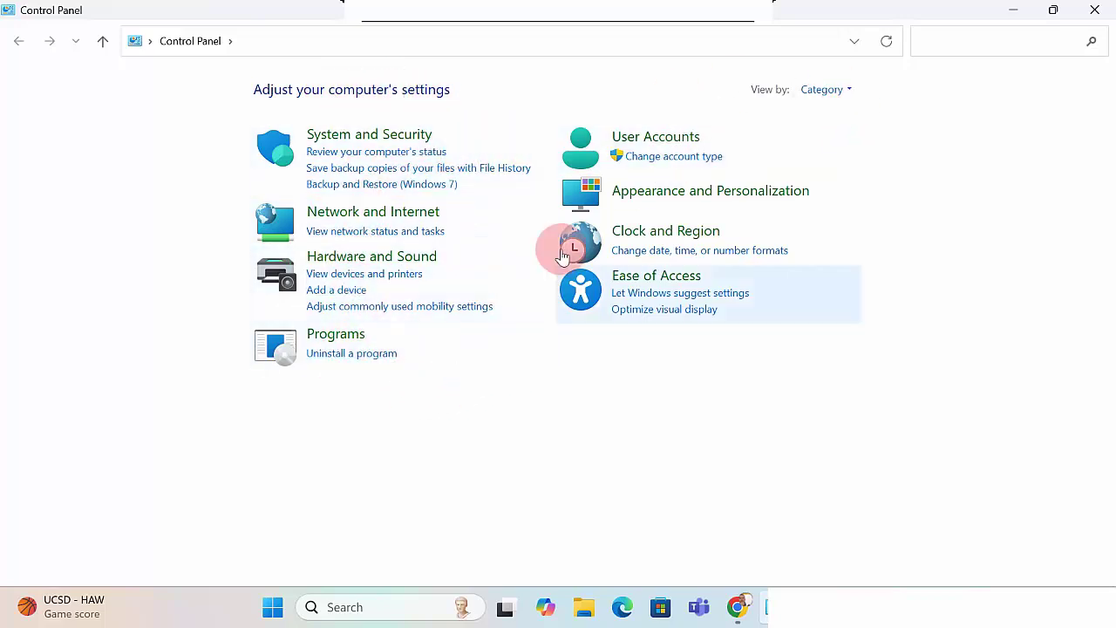
- Try reaching Programs and Features from both the category view and the large icons view of Control Panel
click(366, 358)
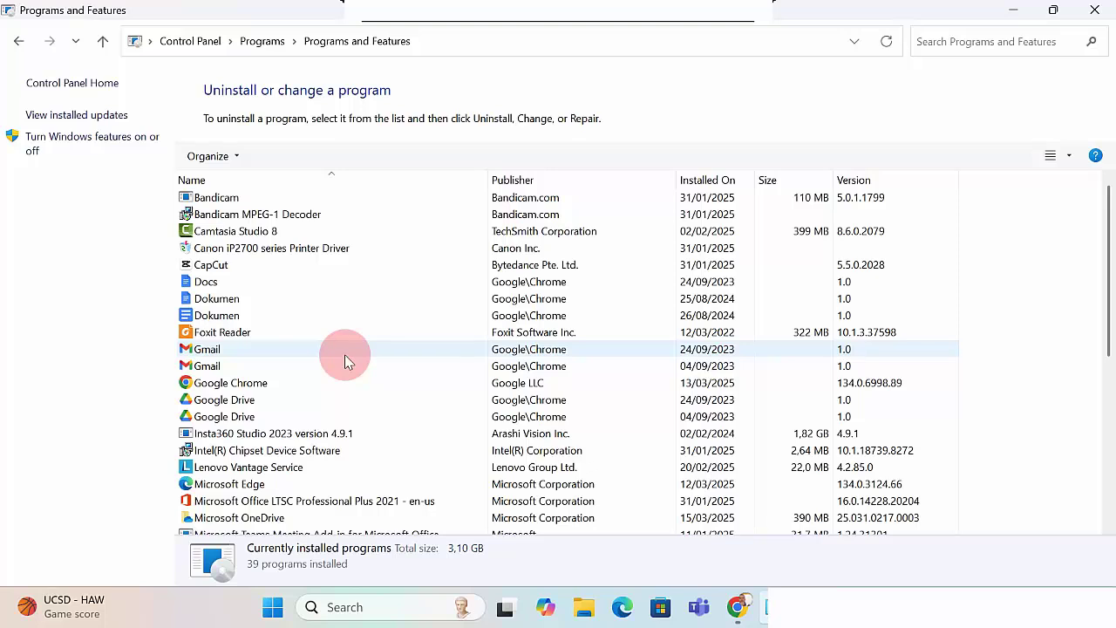
click(19, 43)
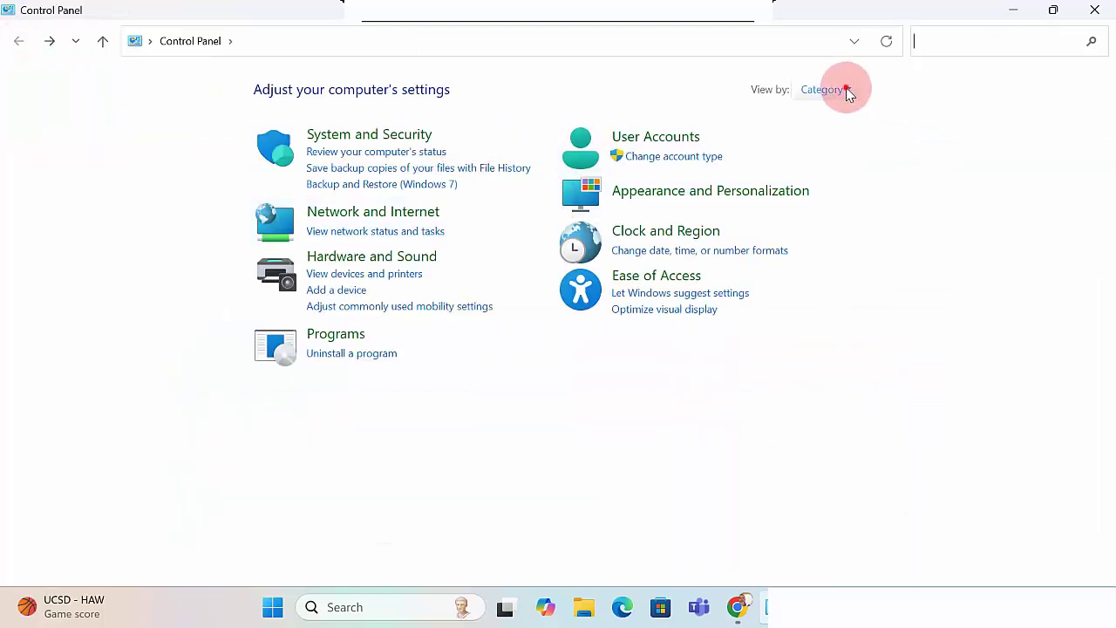
click(846, 91)
click(846, 142)
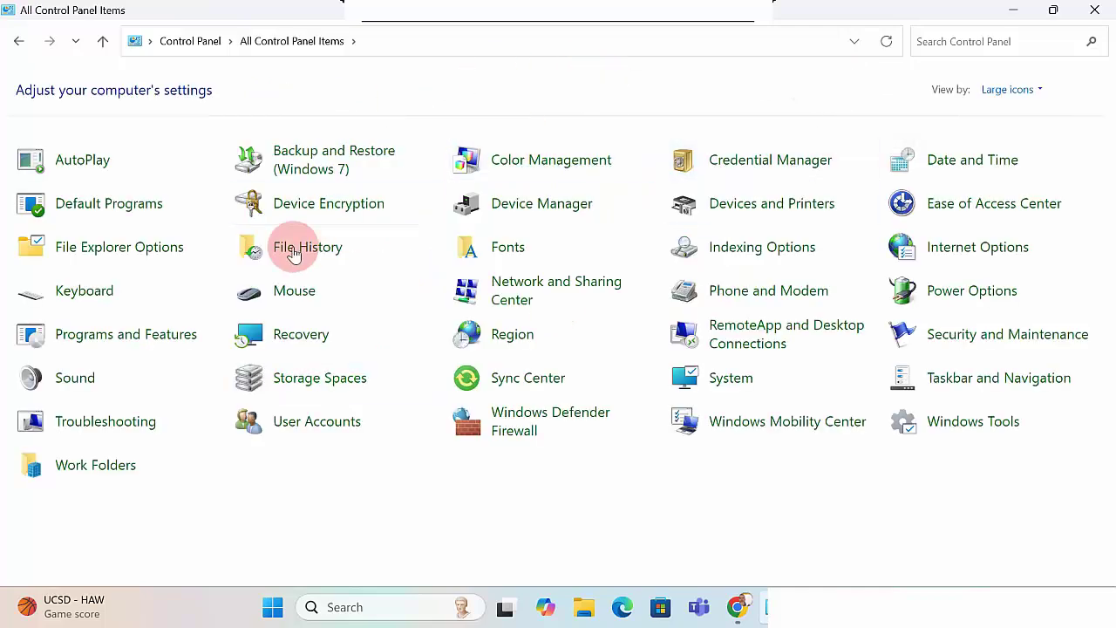
click(150, 336)
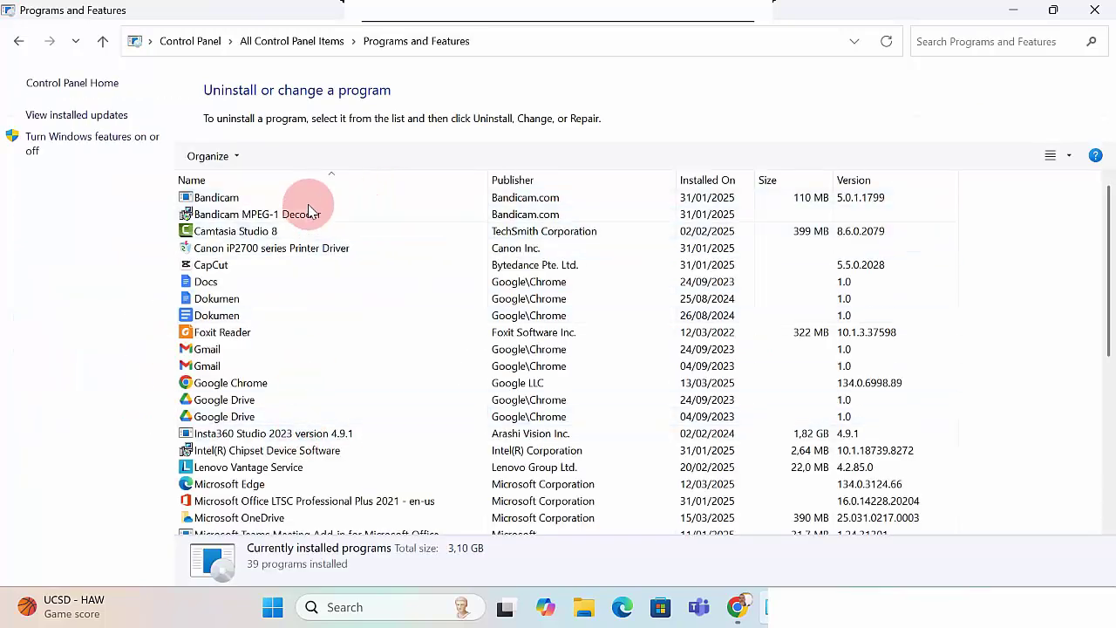
click(15, 46)
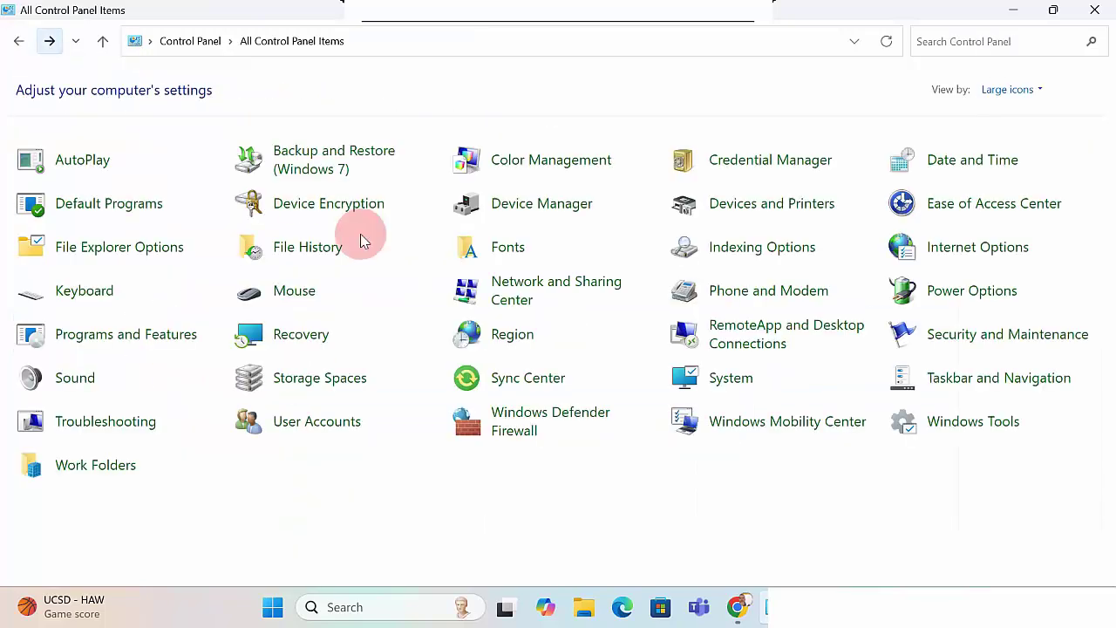
click(21, 46)
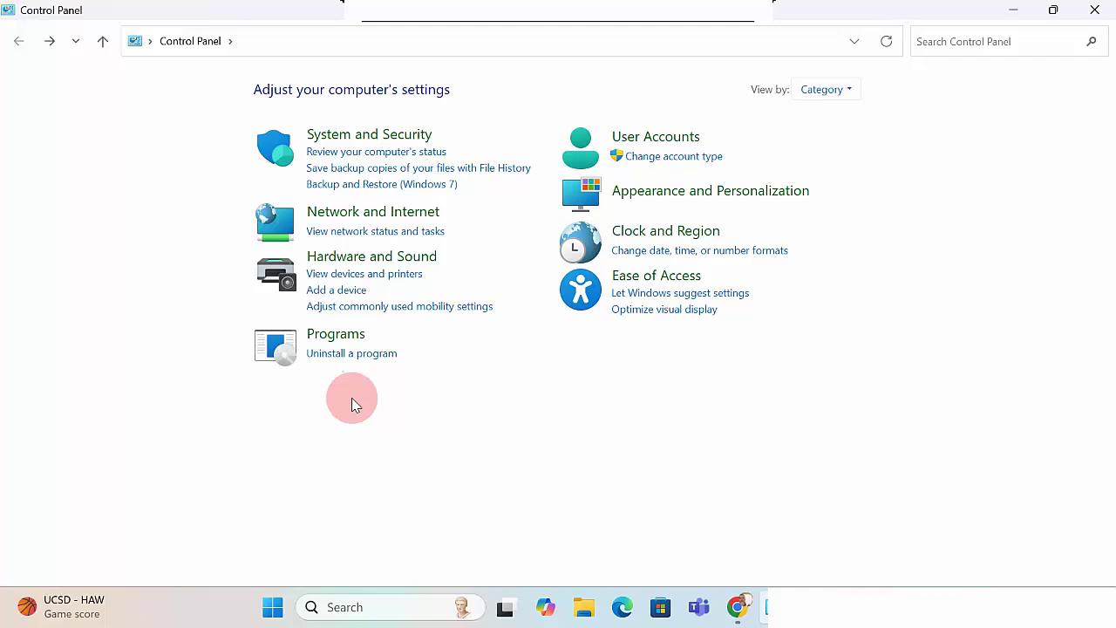
- Bring up the list of installed programs and launch the uninstaller for VLC media player
click(350, 354)
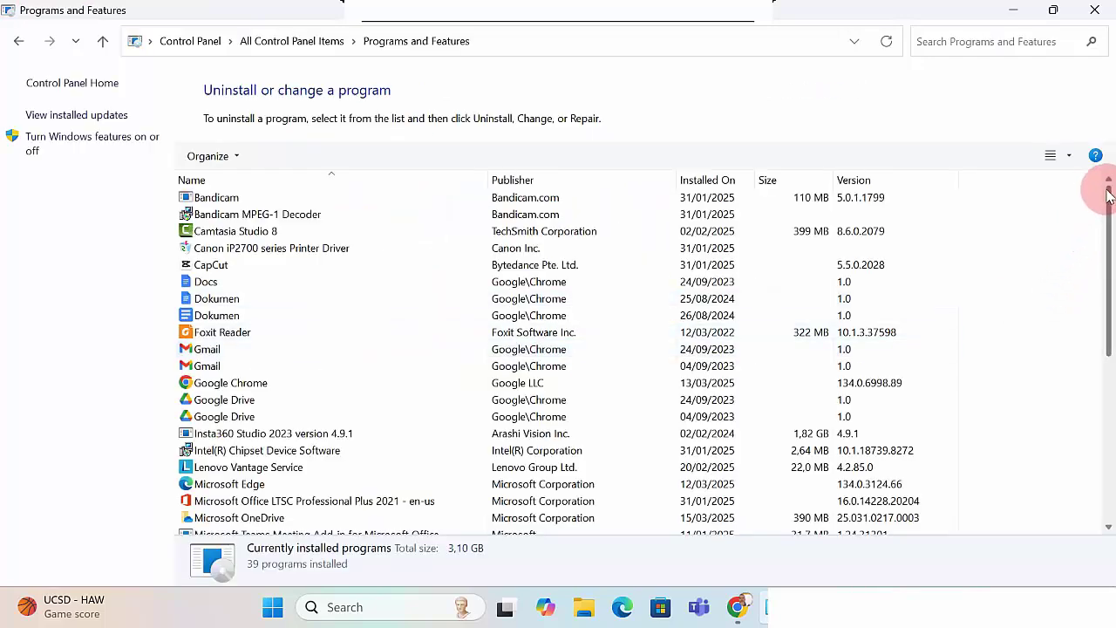
drag(1108, 193, 1112, 433)
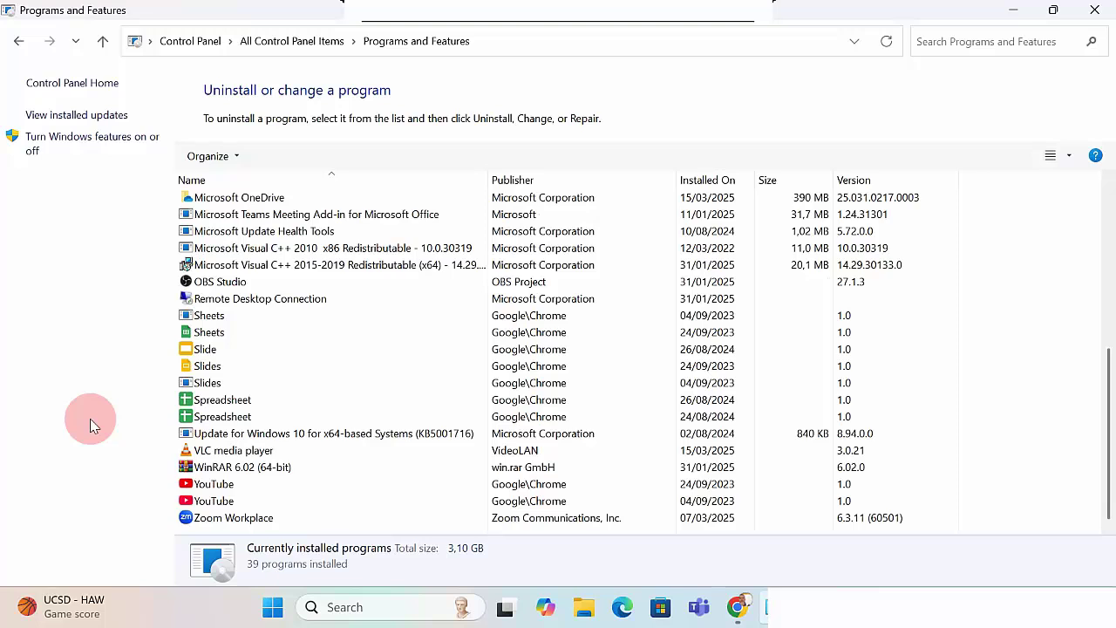
click(232, 456)
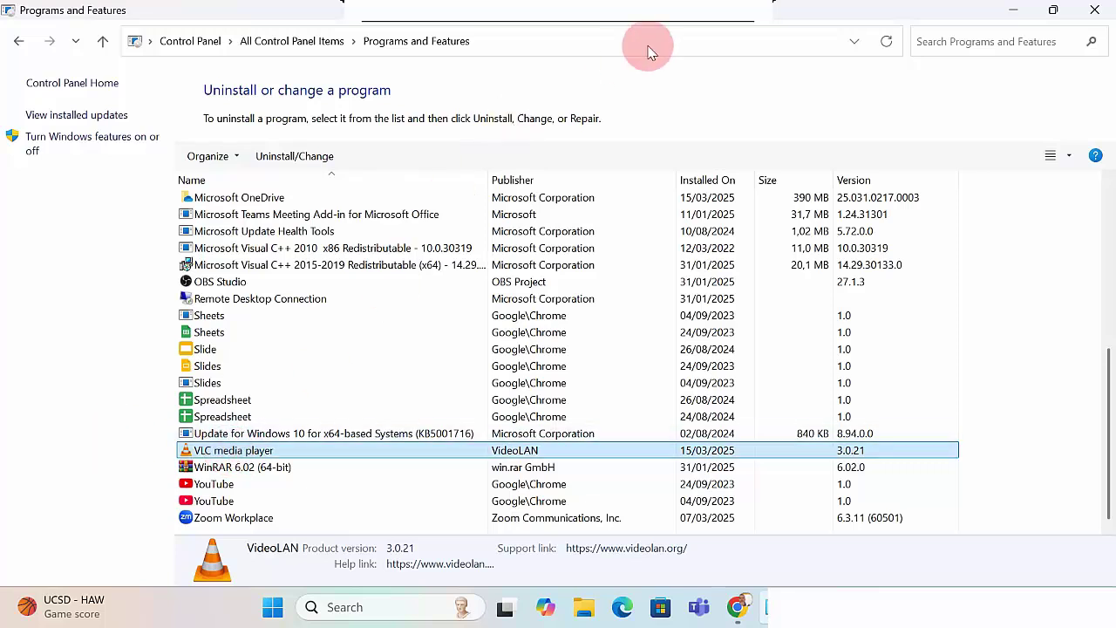
click(640, 19)
click(208, 452)
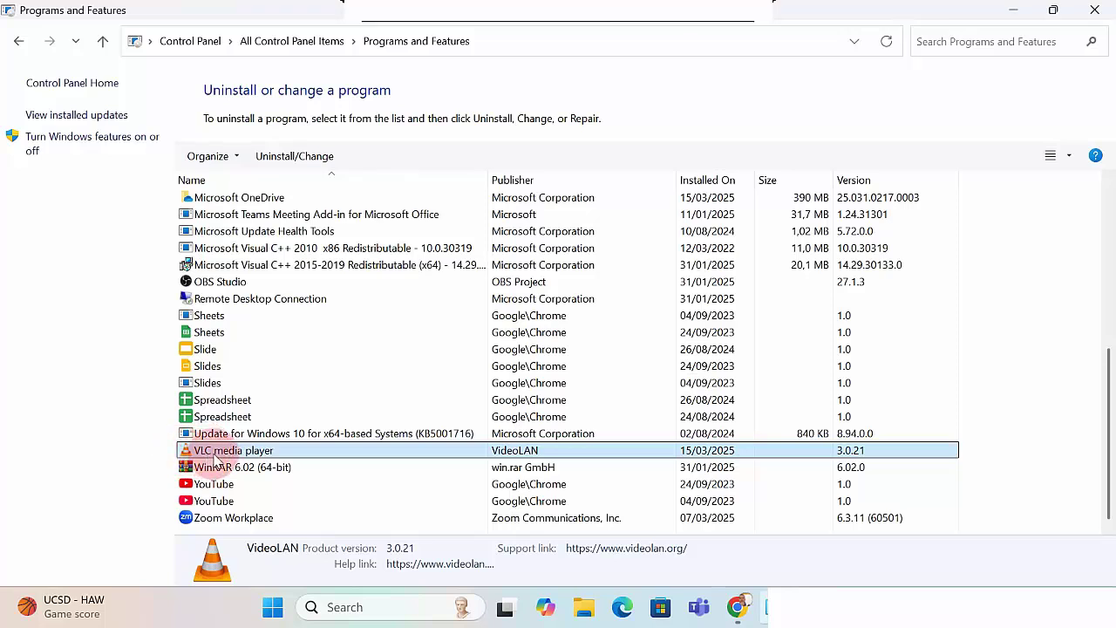
right_click(213, 455)
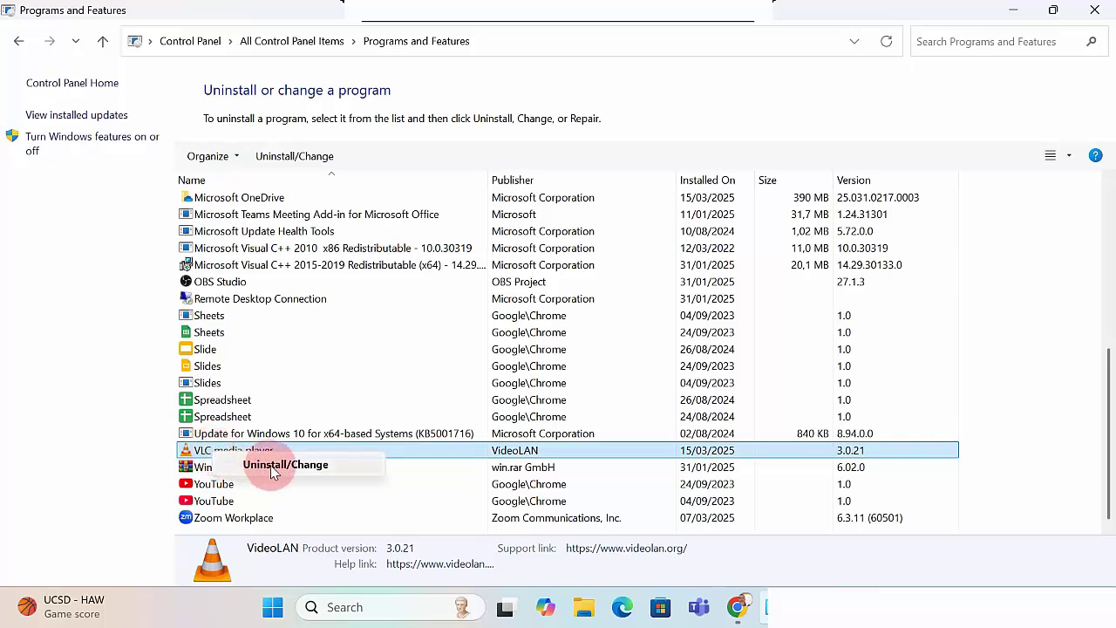
click(272, 468)
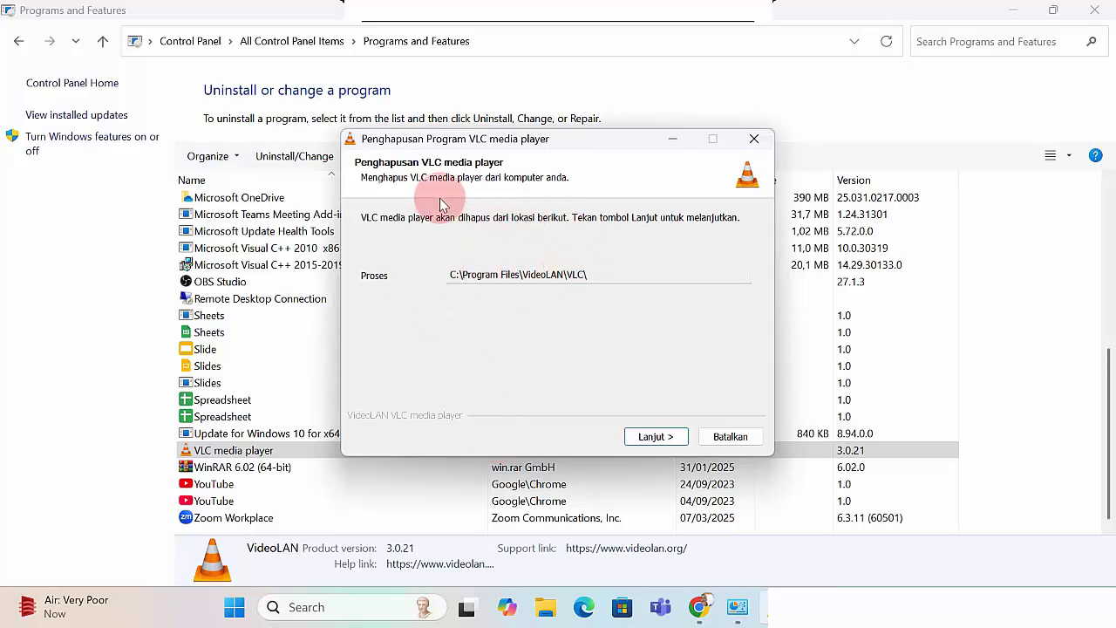
- Proceed to the uninstaller's component selection and include "Hapus preferensi dan tembolok" in the removal
click(651, 438)
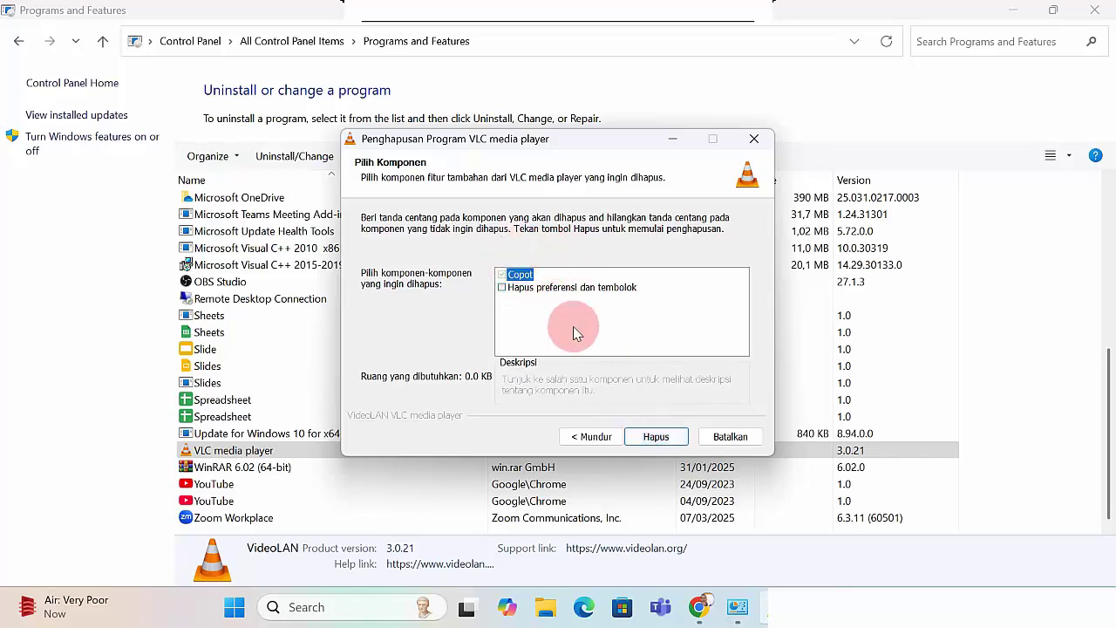
click(504, 294)
click(502, 279)
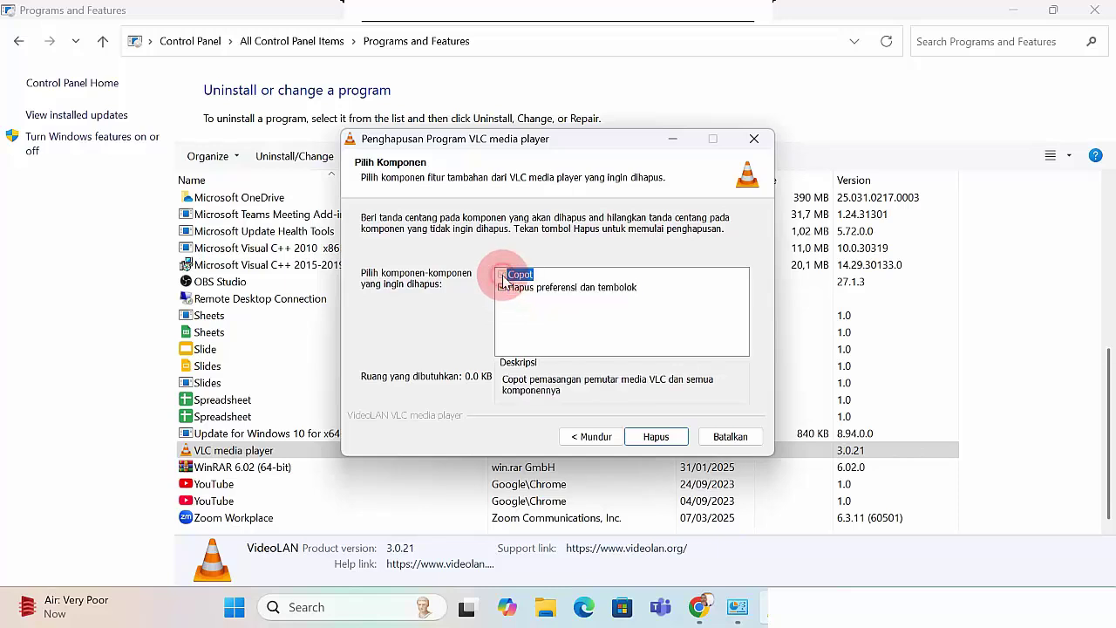
click(504, 293)
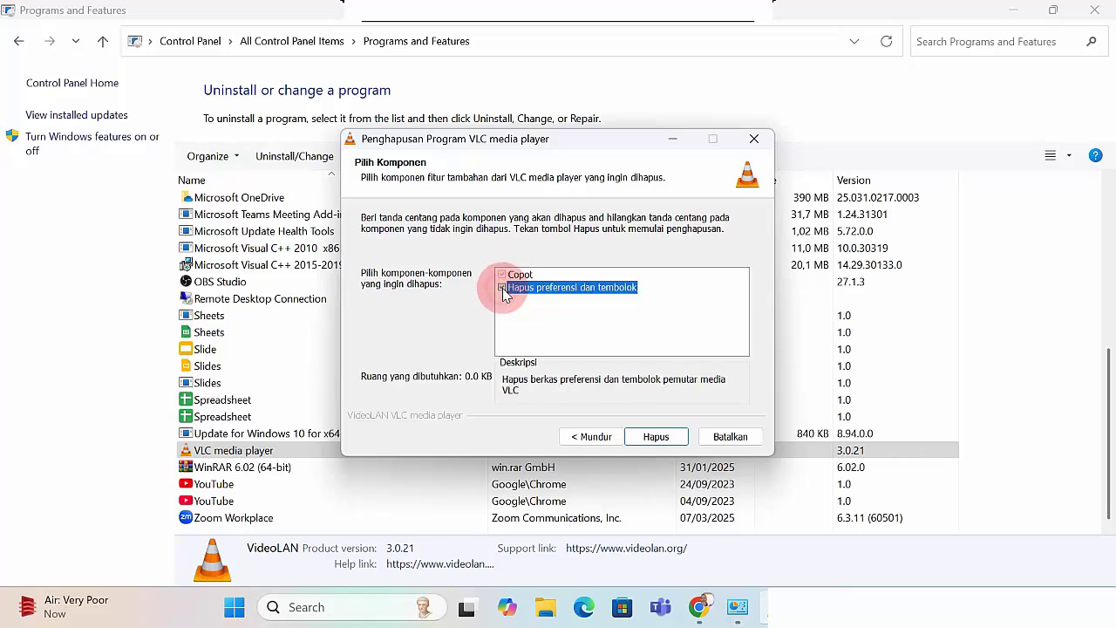
click(502, 289)
- Run the VLC media player removal, finish the uninstaller and close the Programs and Features window
click(655, 437)
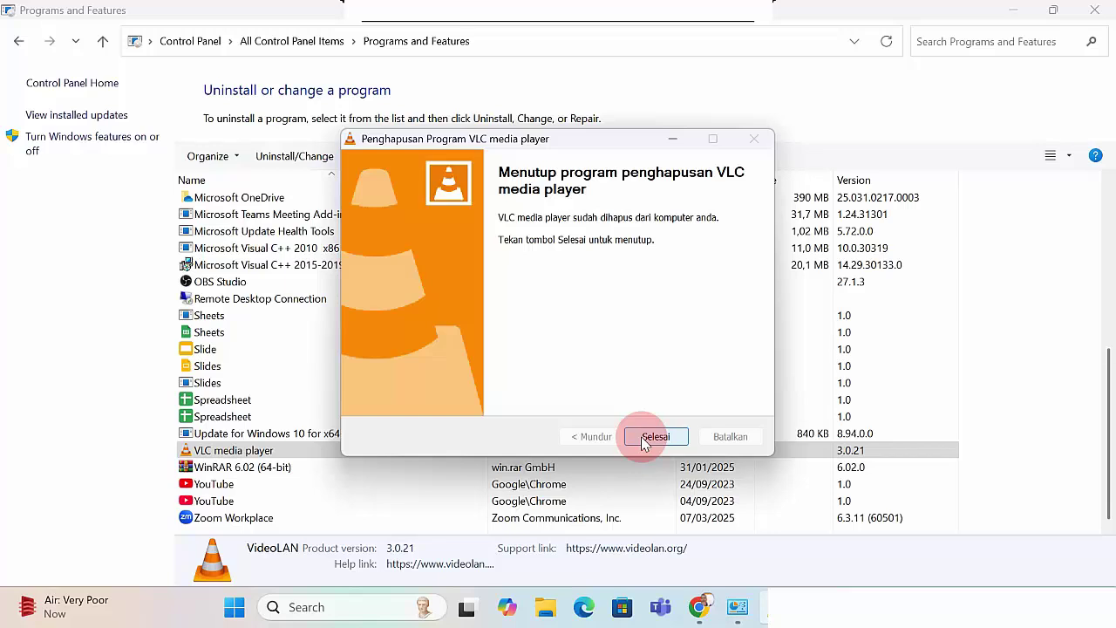
click(650, 437)
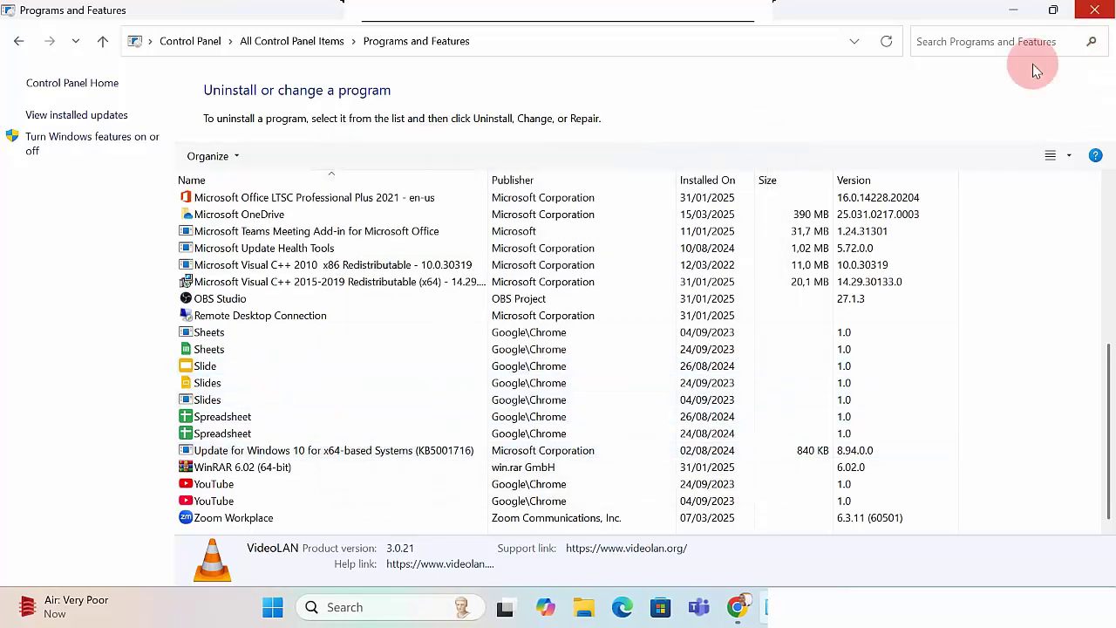
click(1095, 11)
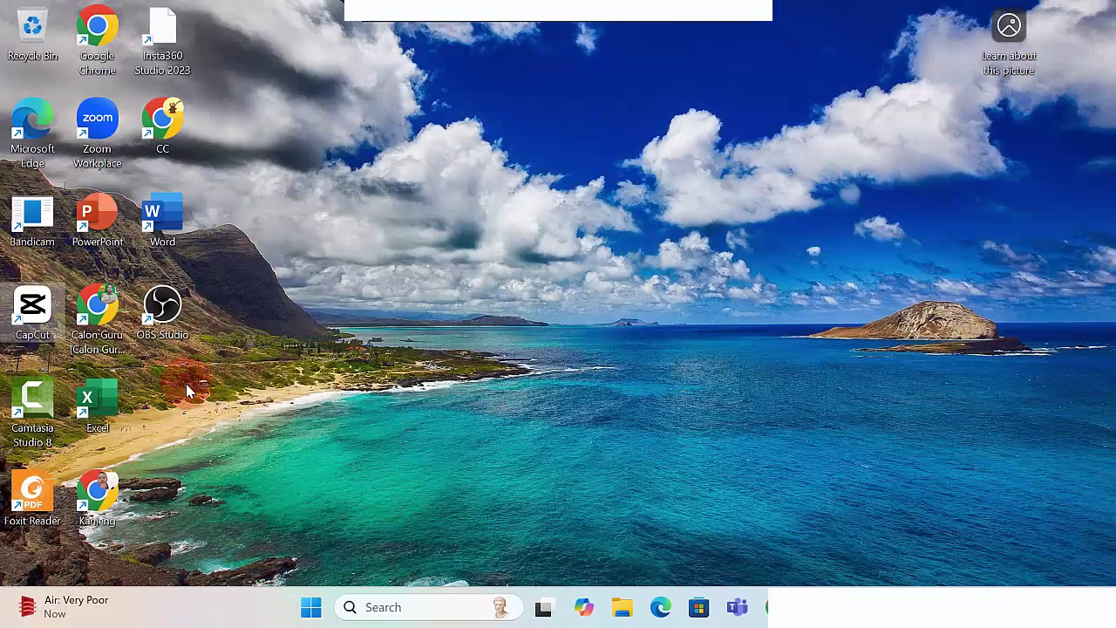
click(611, 253)
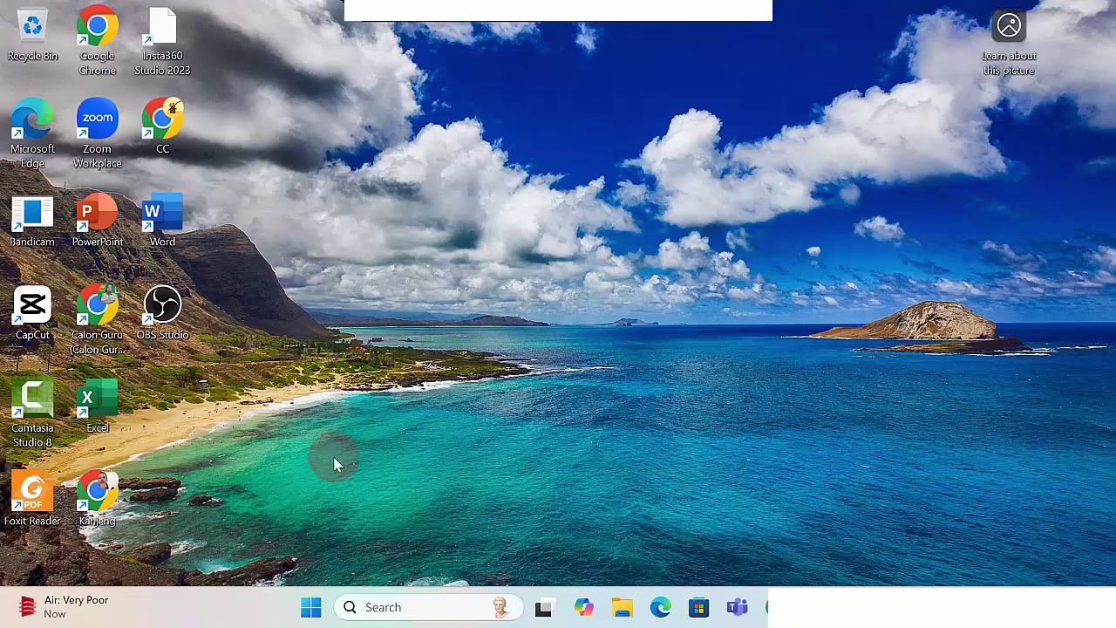
- Find the Run dialog through Windows search and use it to launch the Registry Editor with REGEDIT
click(380, 608)
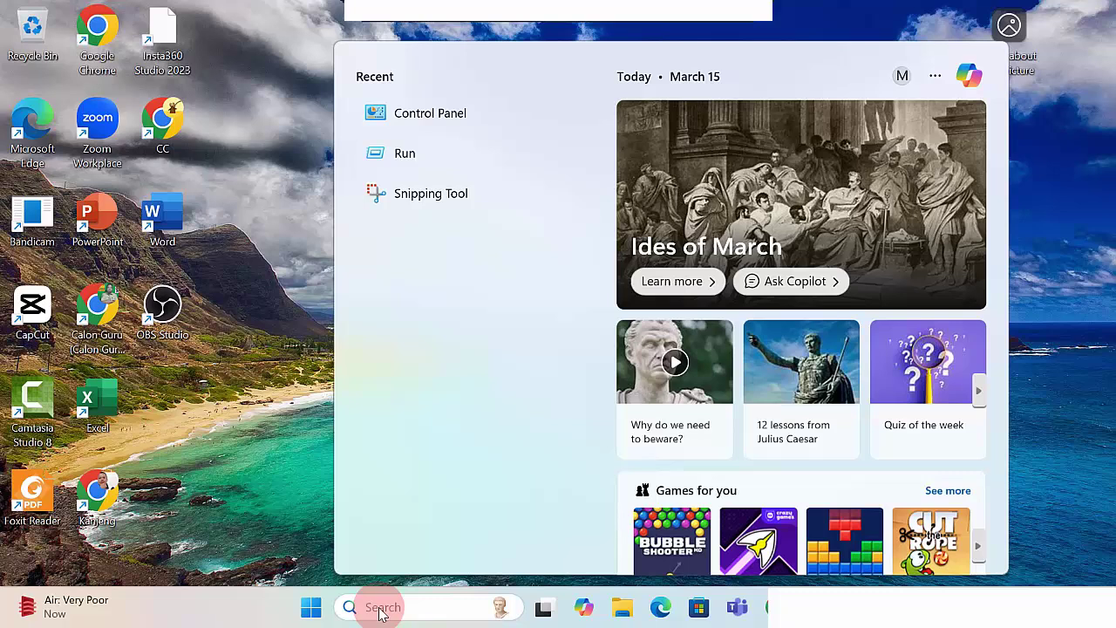
text(run)
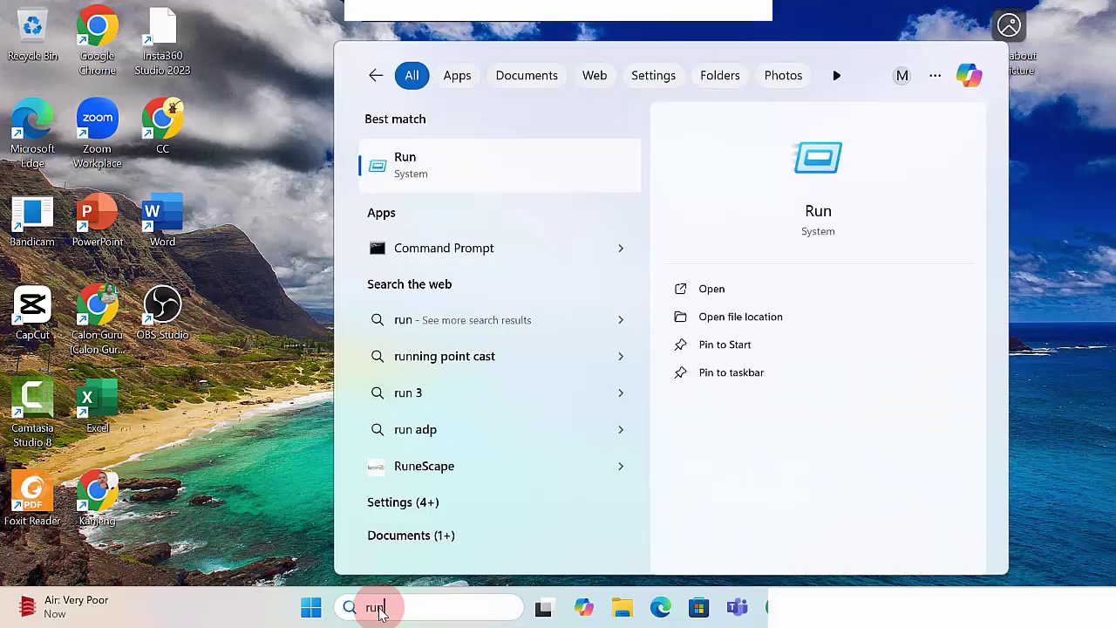
click(419, 165)
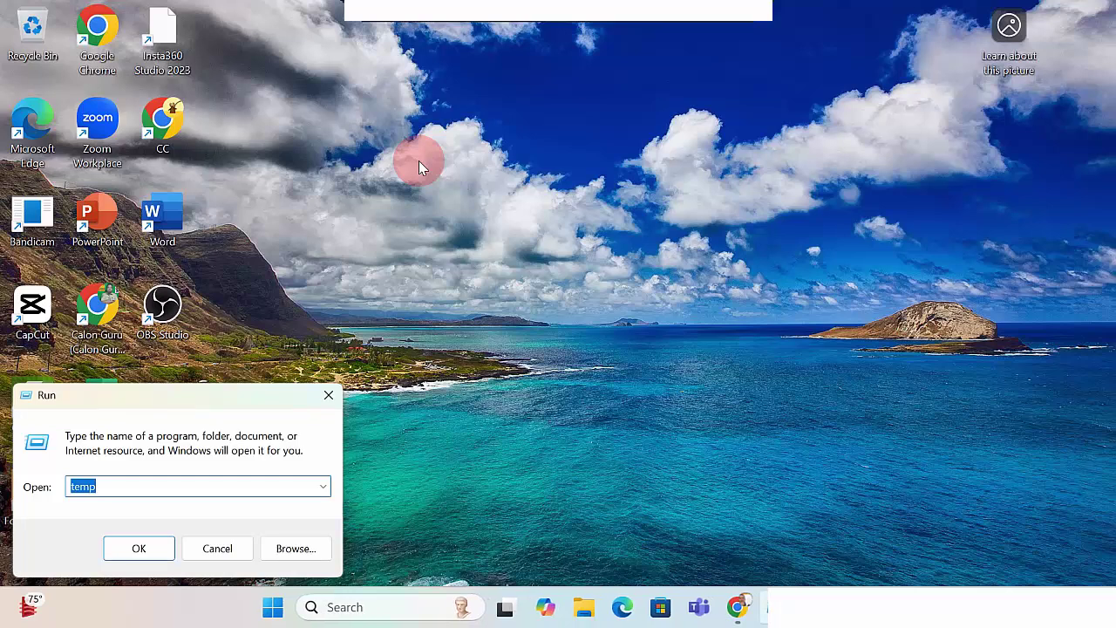
key(Caps_Lock)
text(R)
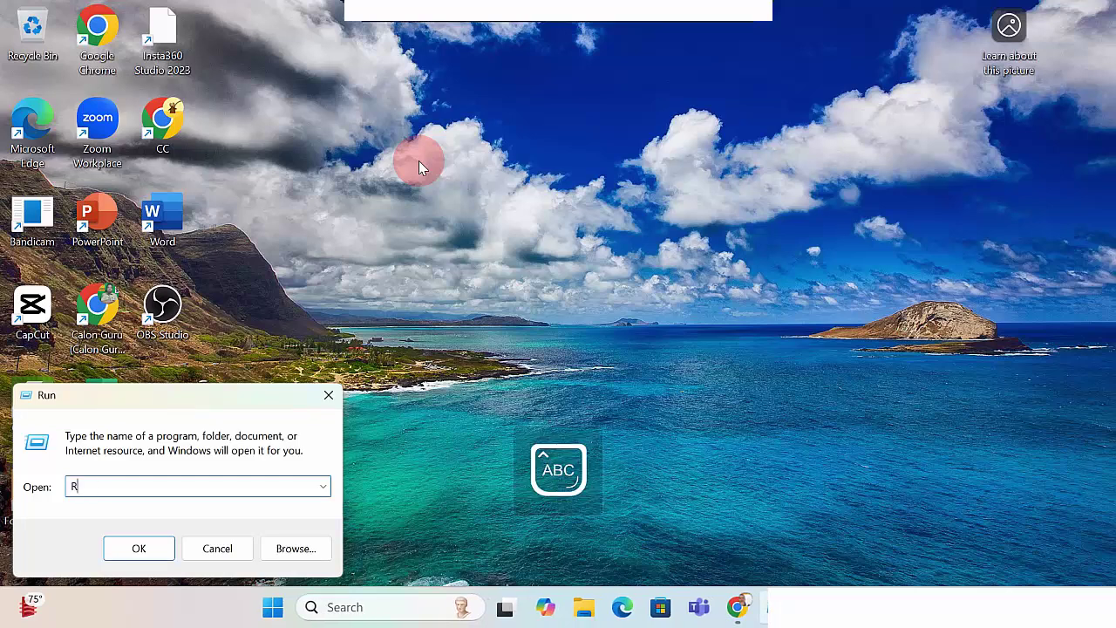
text(EGEDIT)
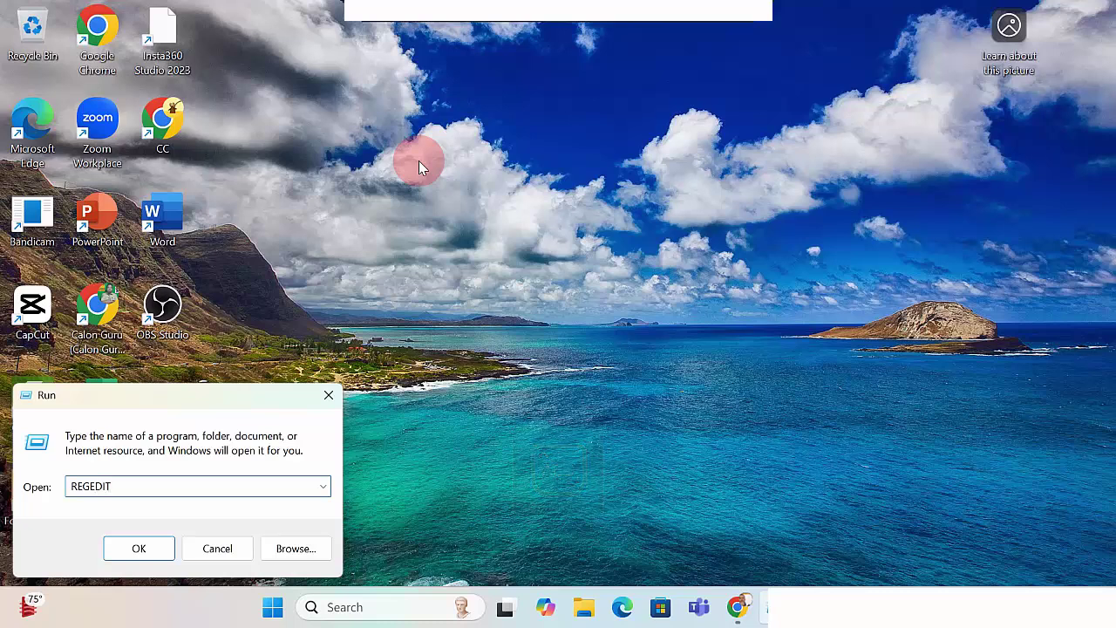
click(163, 547)
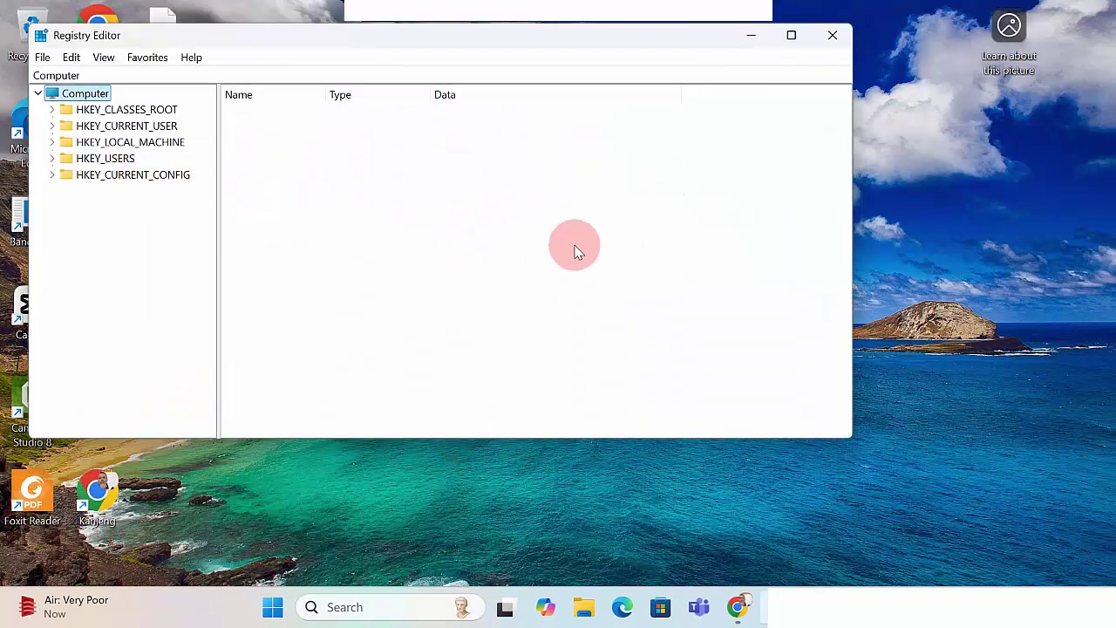
click(639, 18)
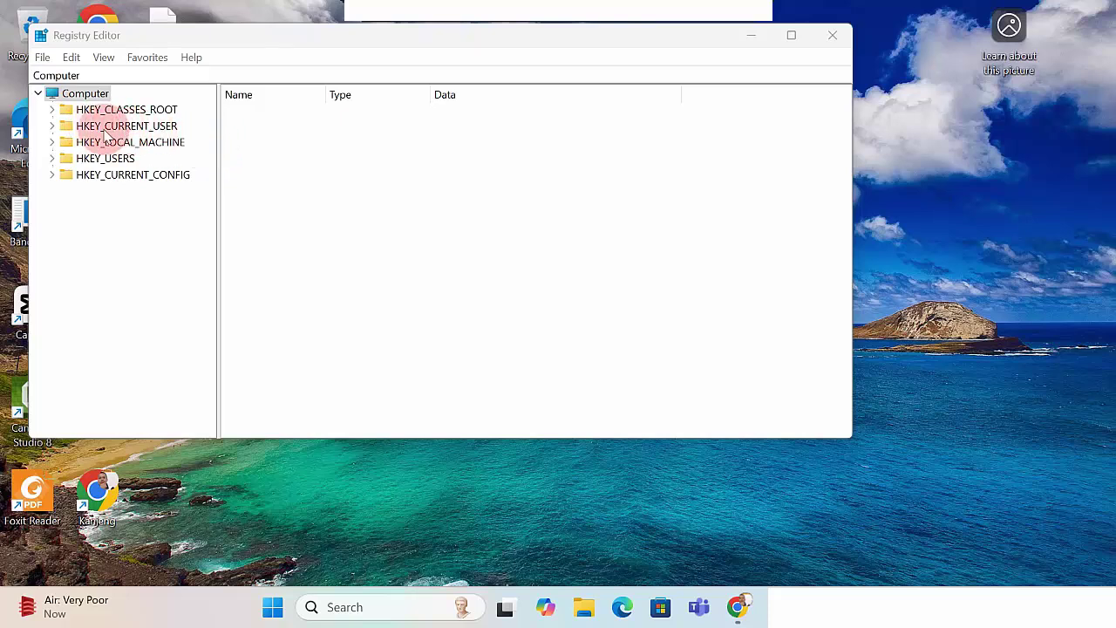
- Permanently delete the Mozilla key and its subkeys under HKEY_CURRENT_USER\Software
click(51, 126)
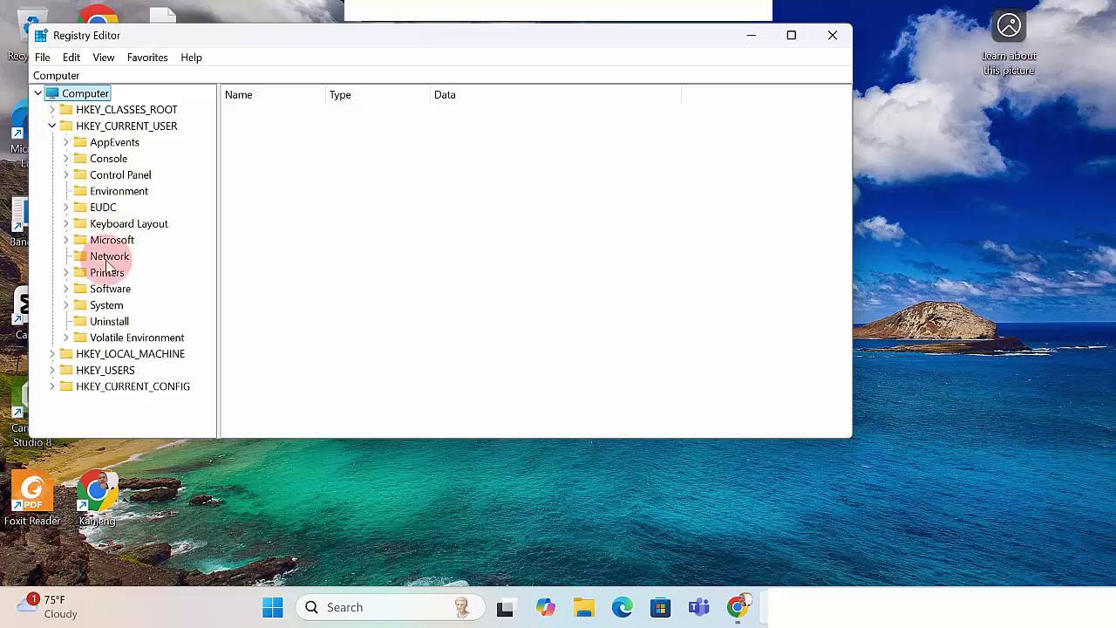
click(66, 289)
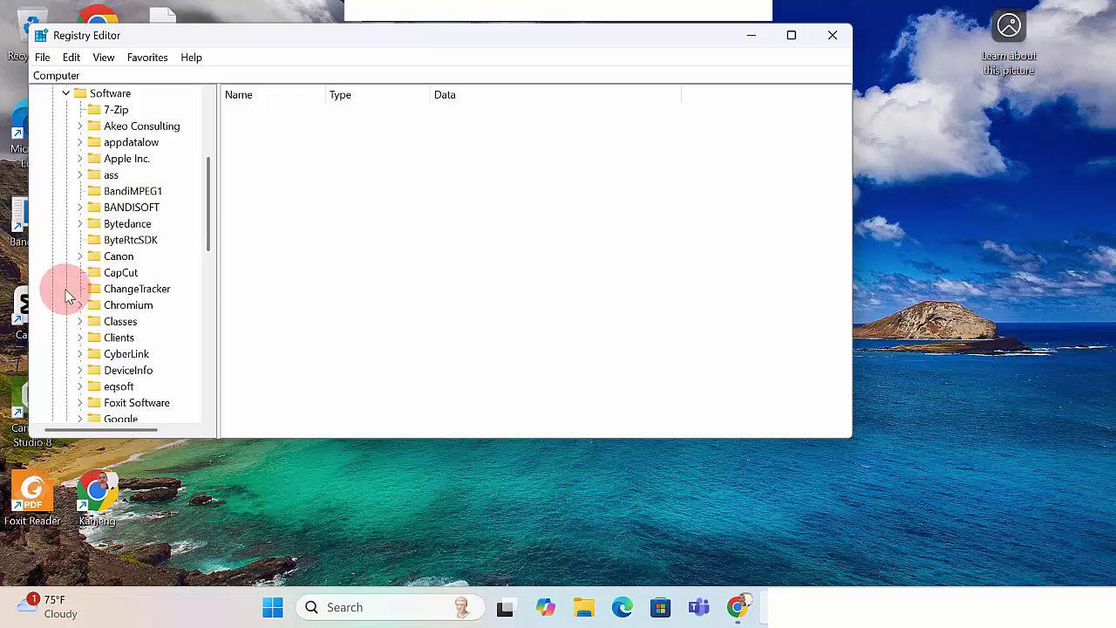
drag(208, 192, 218, 319)
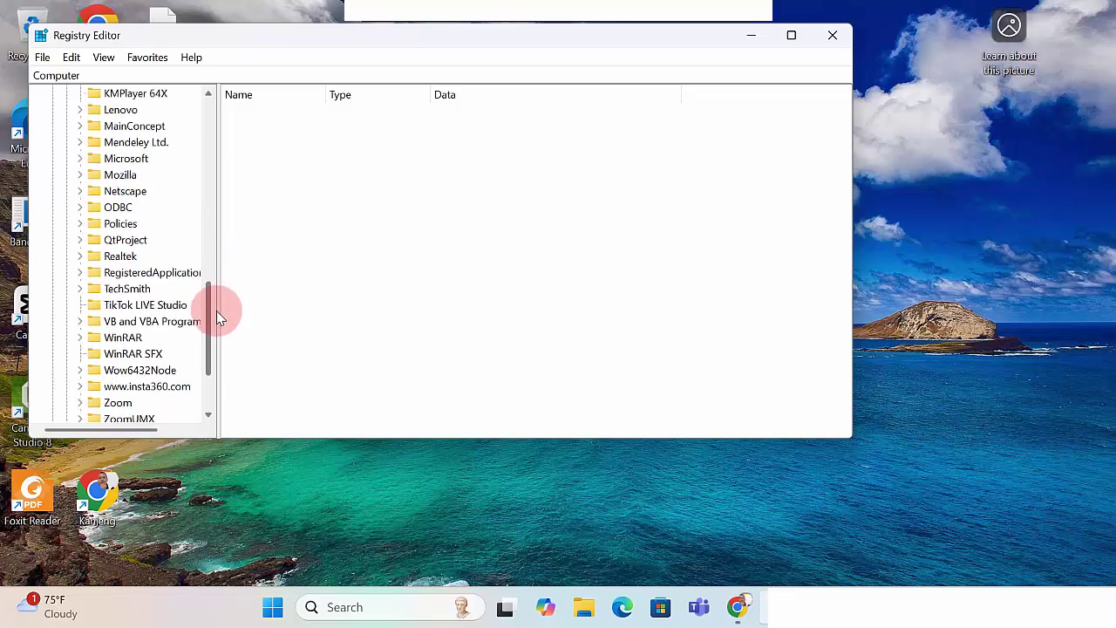
click(638, 23)
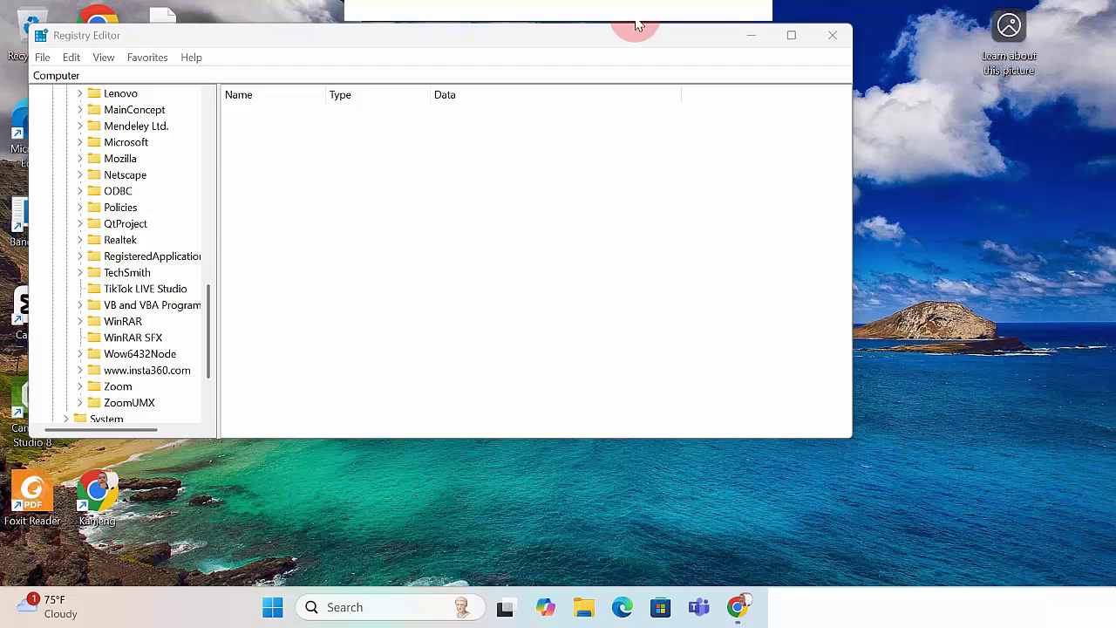
click(347, 251)
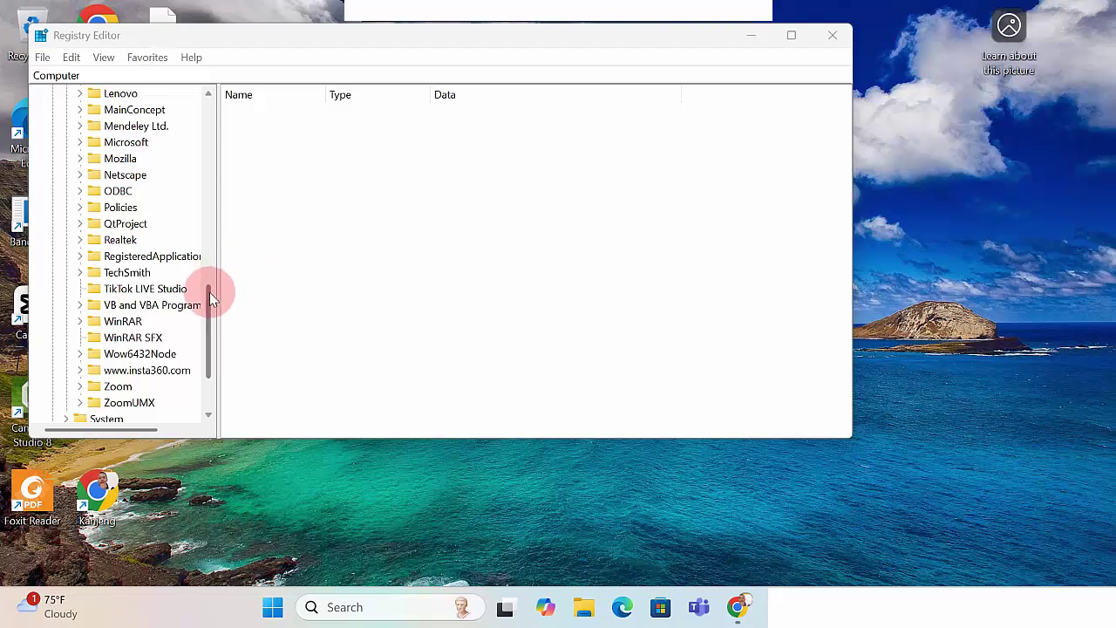
drag(209, 294, 205, 250)
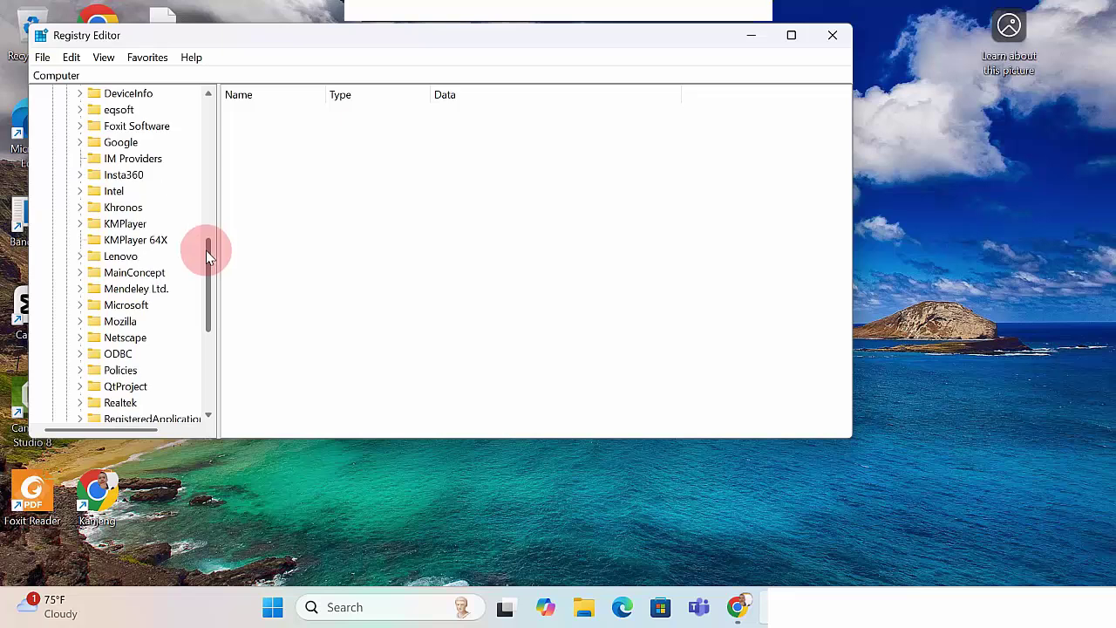
right_click(123, 325)
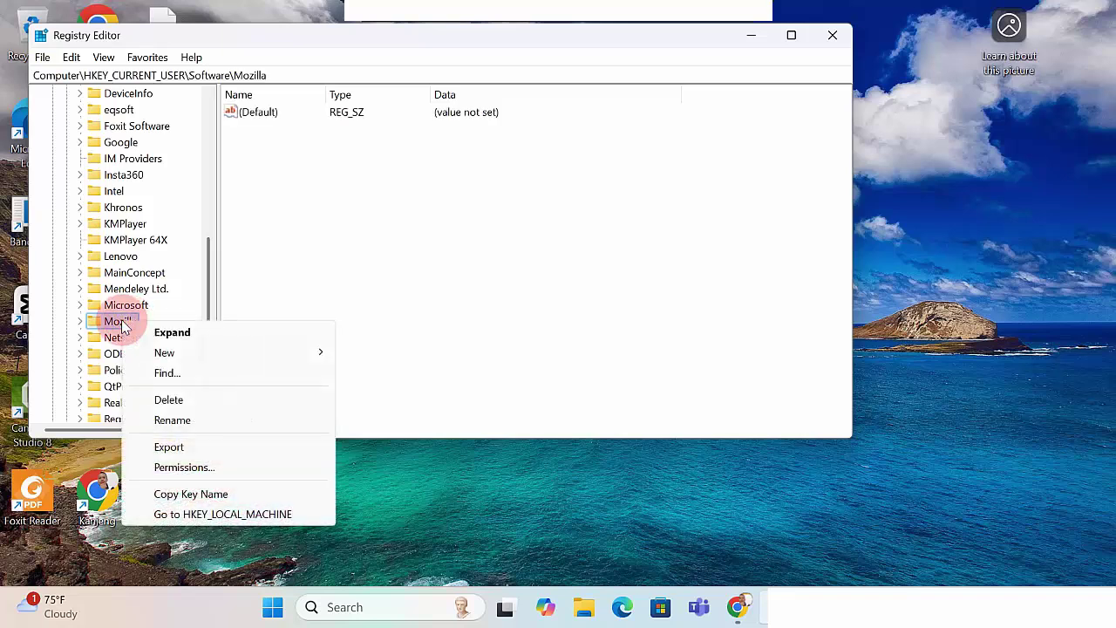
click(152, 403)
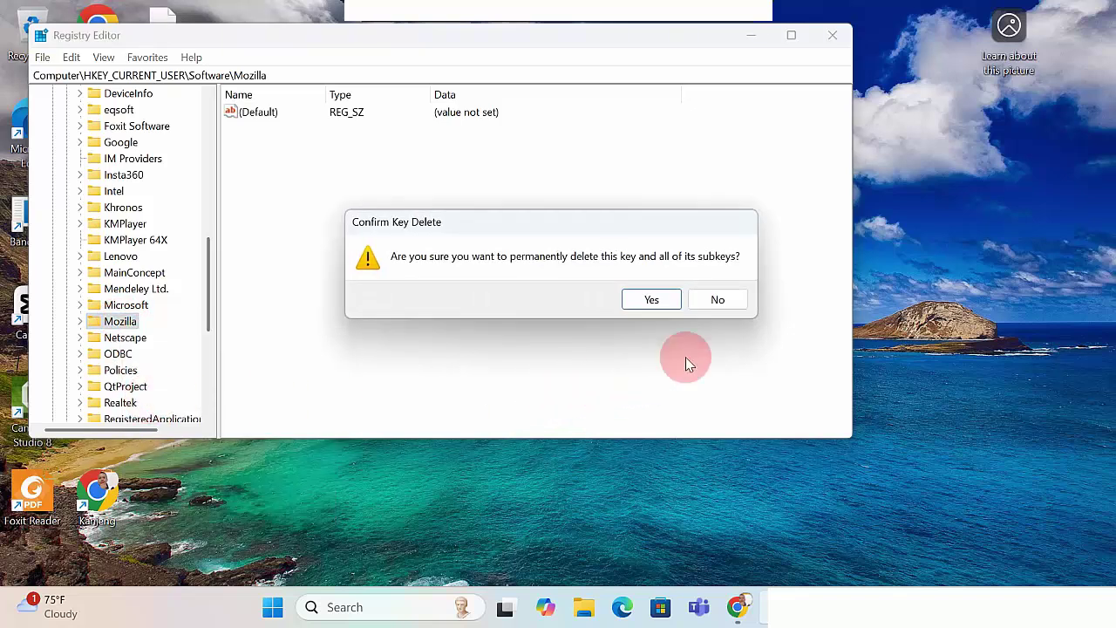
click(656, 298)
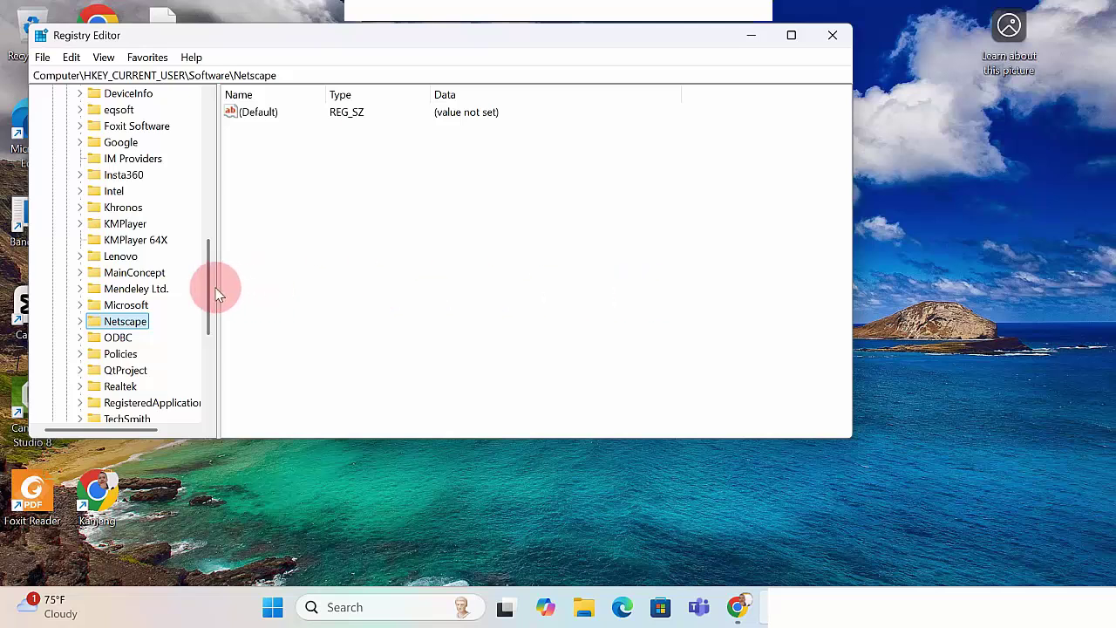
- Collapse HKEY_CURRENT_USER, permanently delete the Mozilla key under HKEY_LOCAL_MACHINE\SOFTWARE and close the Registry Editor
drag(210, 287, 217, 160)
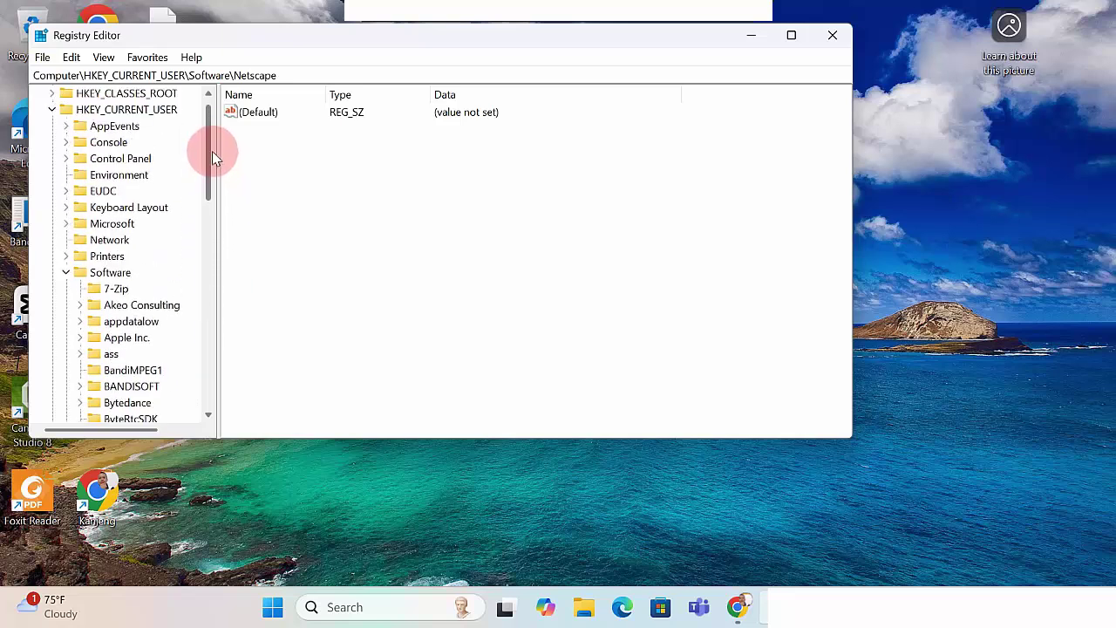
click(52, 109)
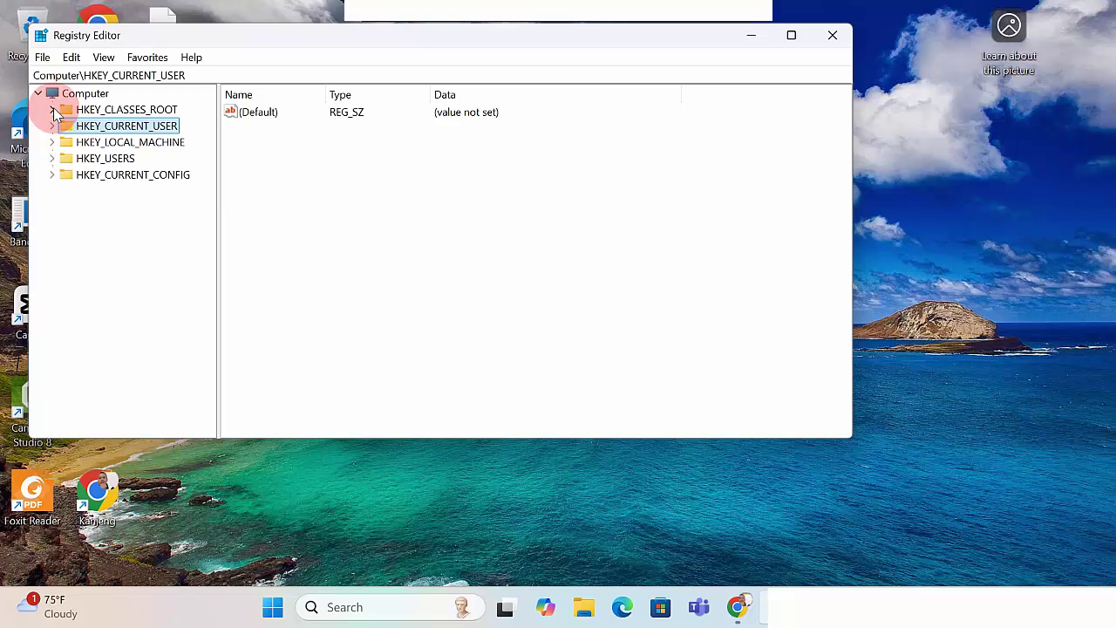
click(53, 142)
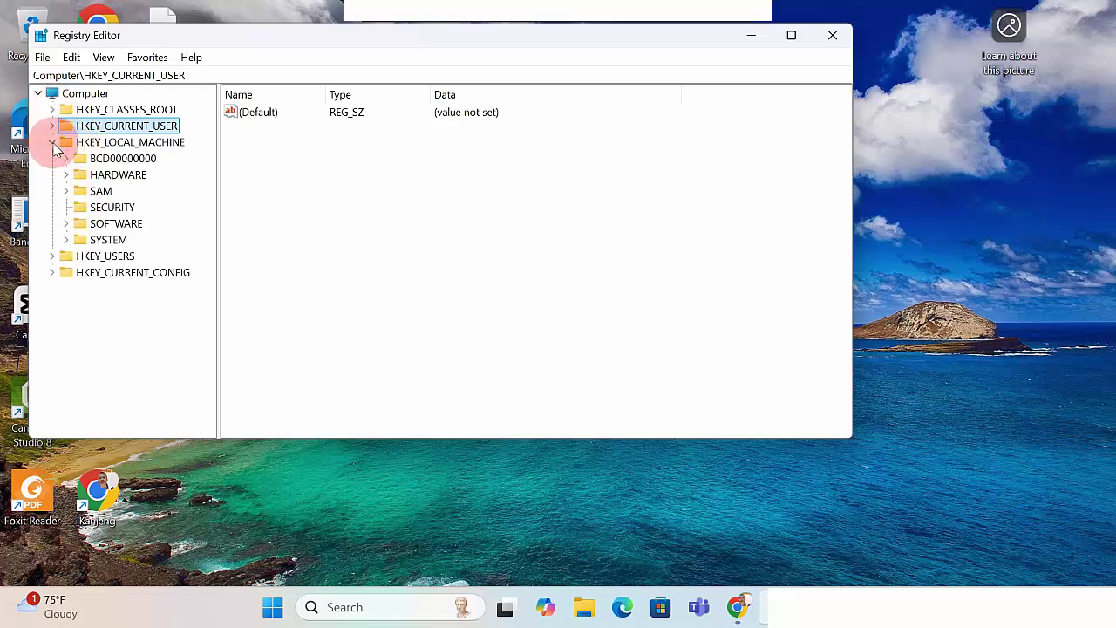
click(65, 223)
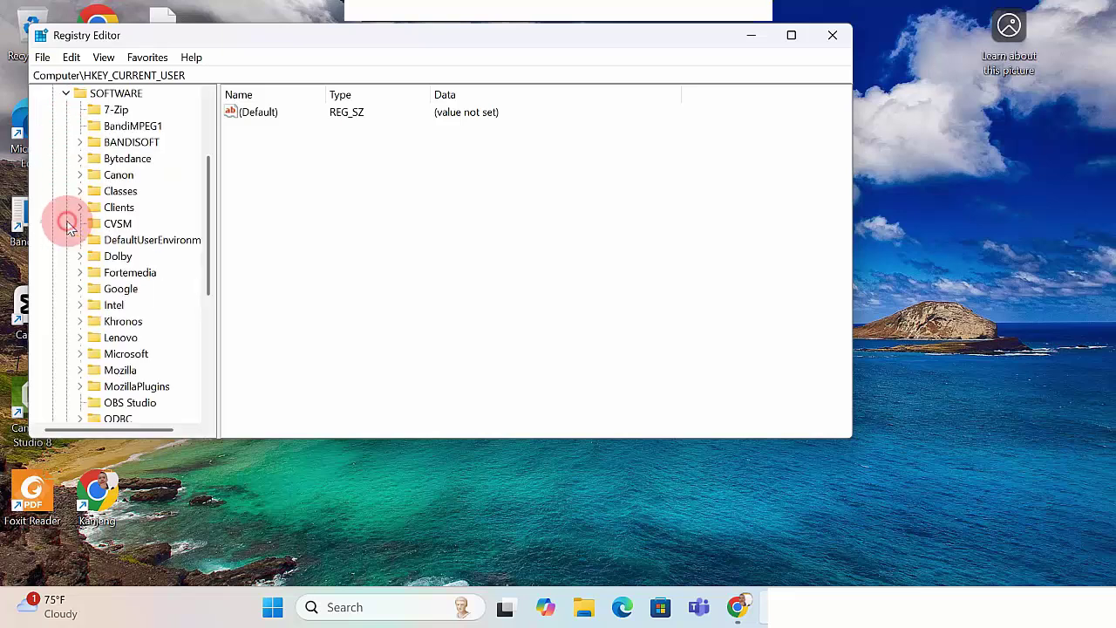
scroll(214, 229, up, 1)
scroll(216, 235, down, 1)
drag(213, 232, 213, 321)
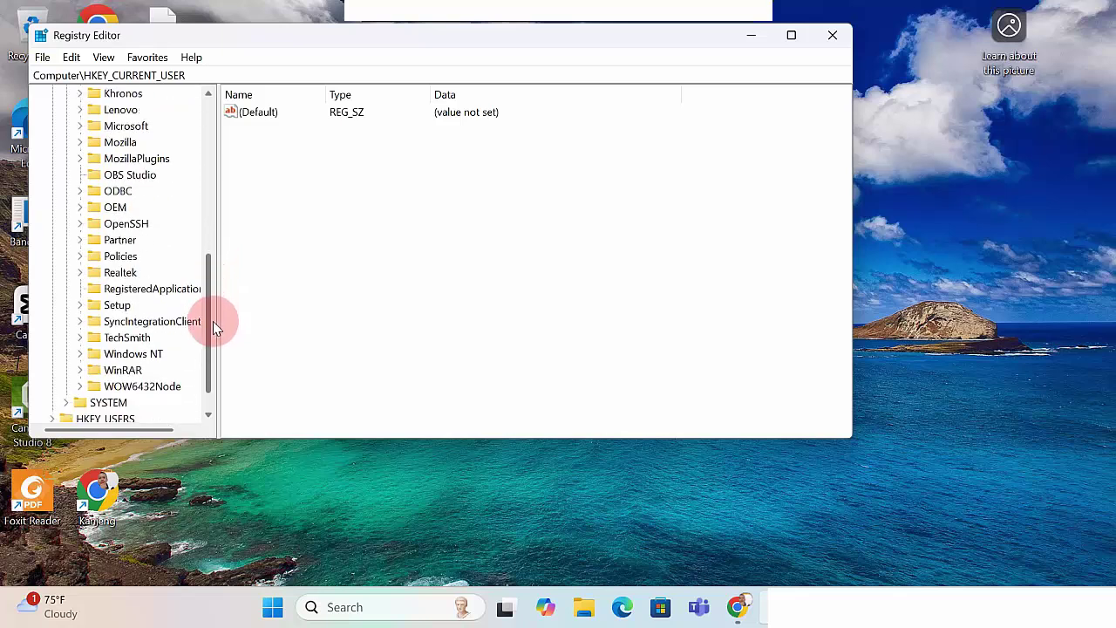
drag(213, 321, 215, 292)
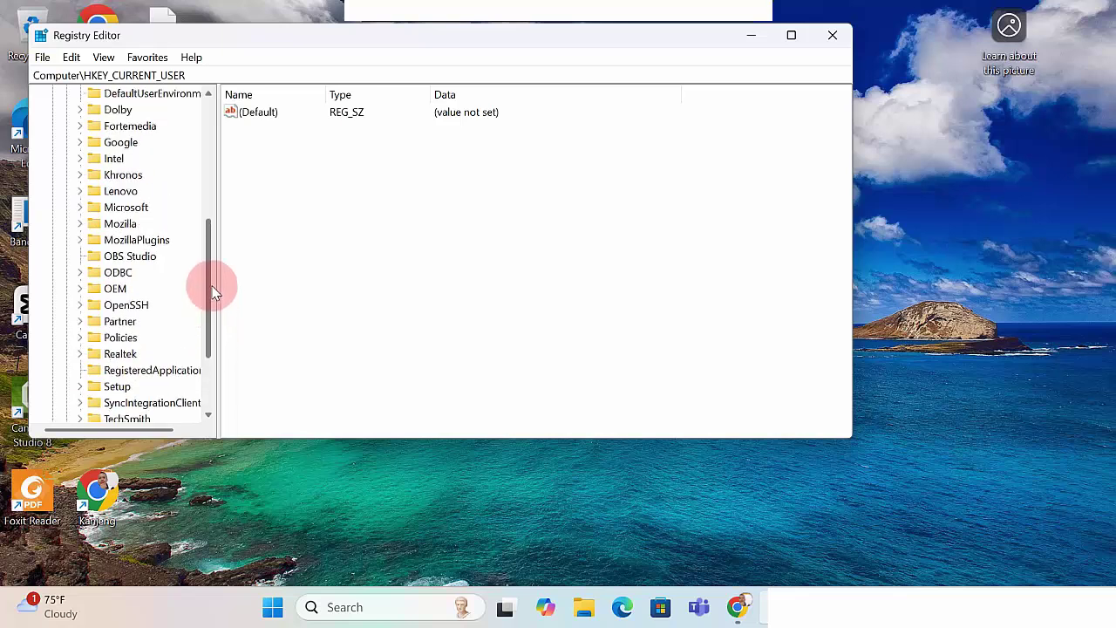
right_click(123, 225)
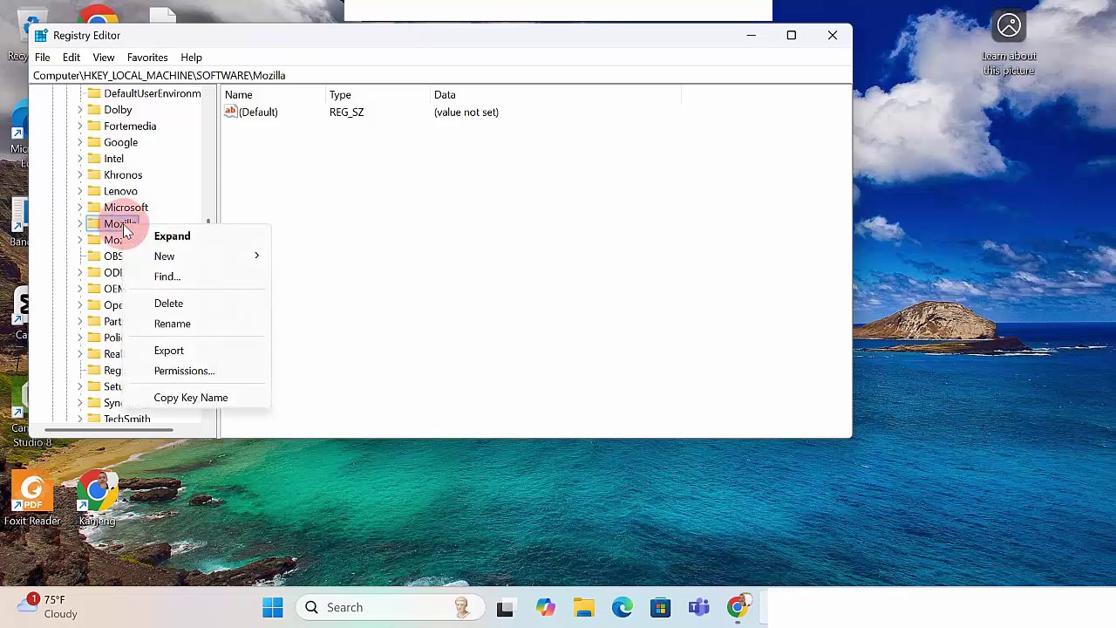
click(219, 305)
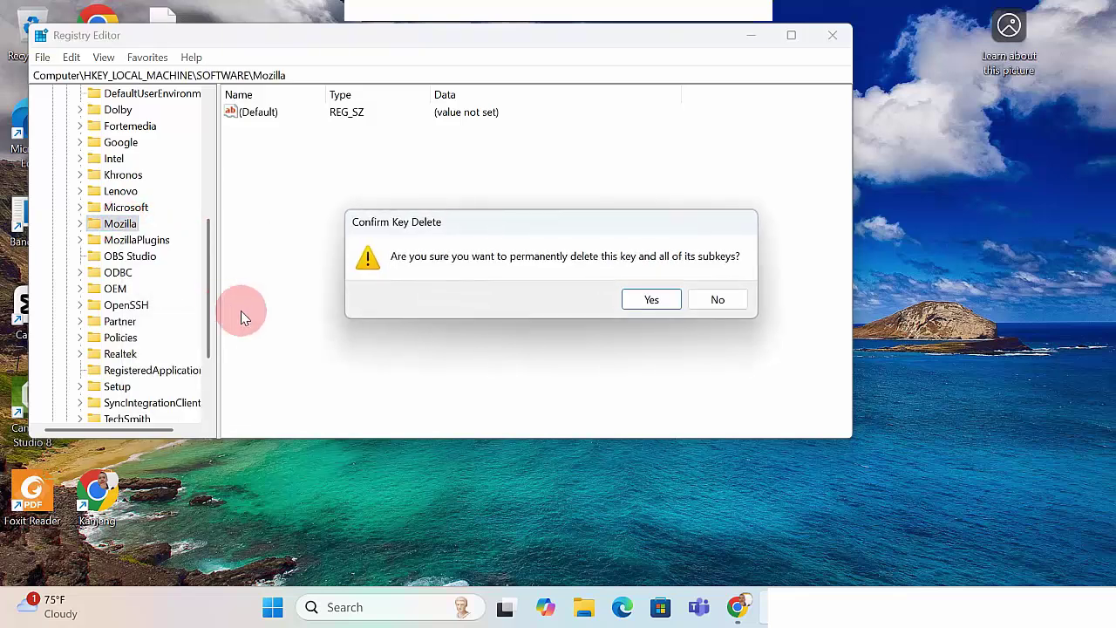
click(656, 298)
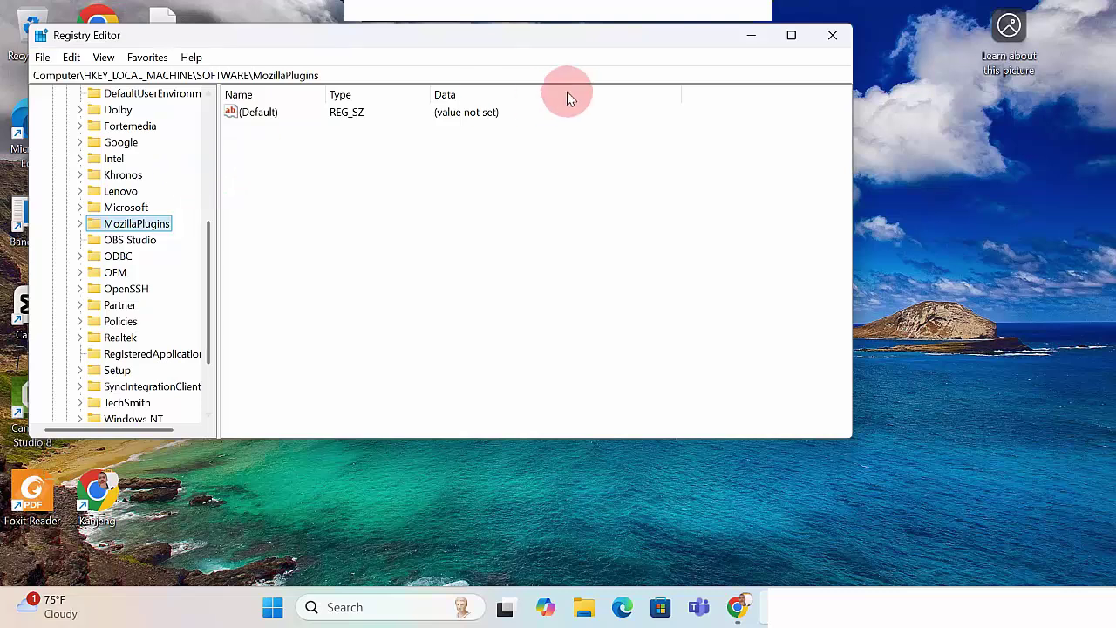
click(832, 35)
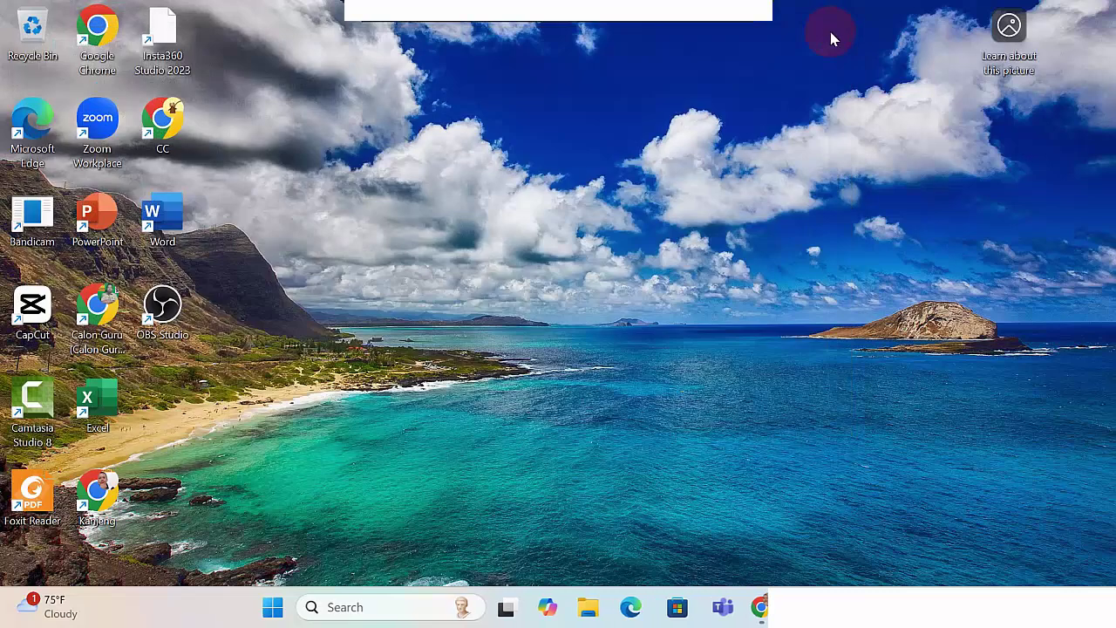
- Refresh the desktop several times after the registry cleanup
right_click(760, 188)
click(810, 258)
right_click(726, 182)
click(783, 262)
right_click(717, 194)
click(758, 280)
right_click(667, 181)
click(695, 249)
click(692, 277)
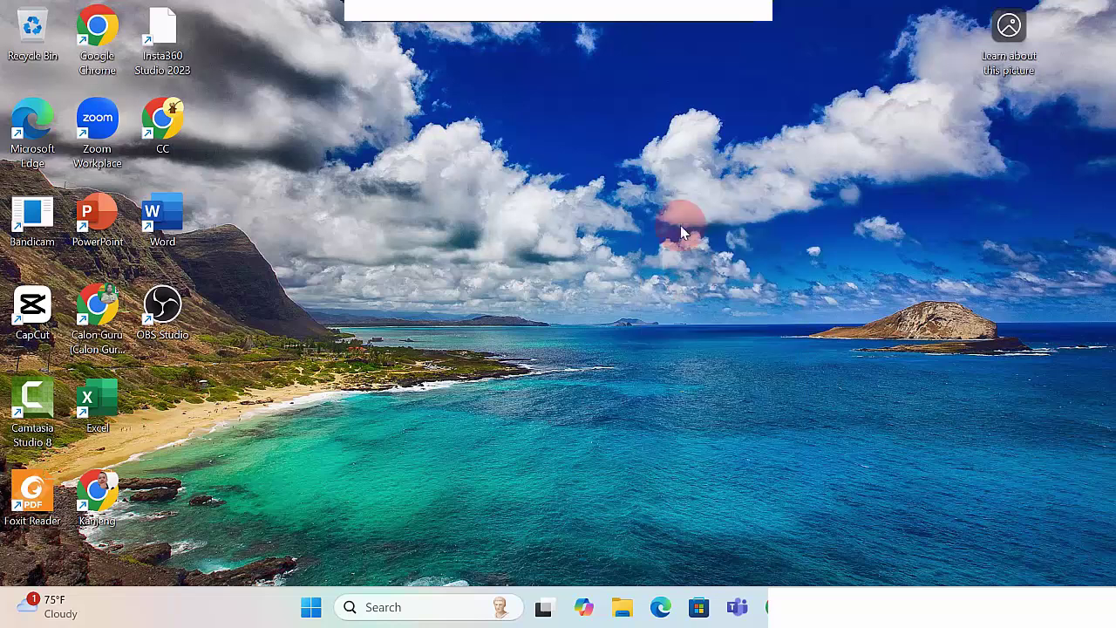
right_click(682, 208)
click(701, 268)
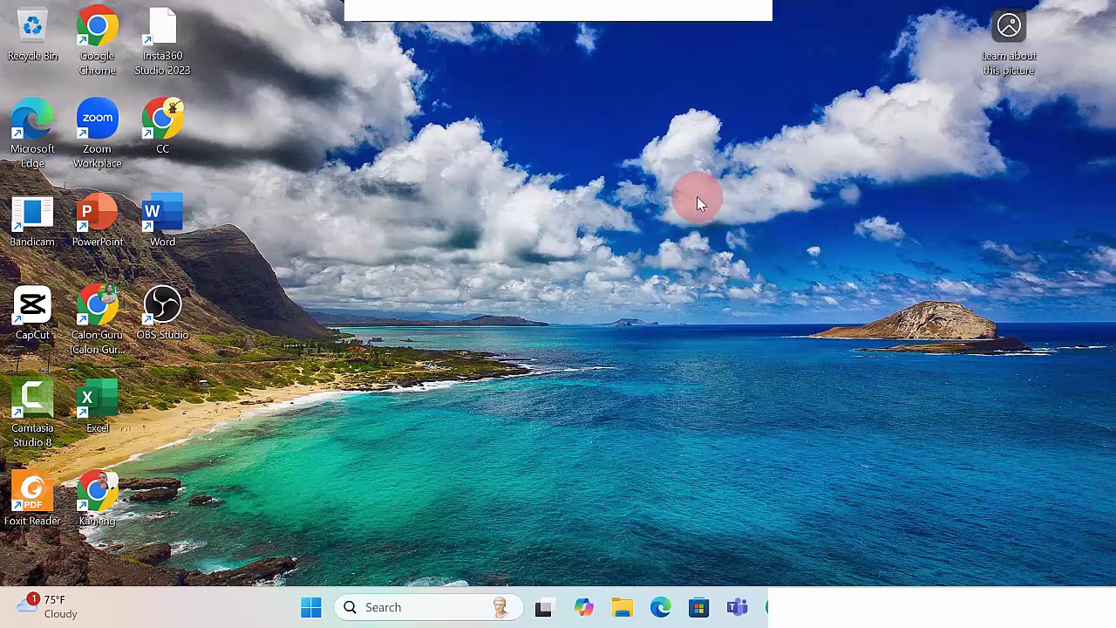
right_click(698, 201)
click(722, 270)
- Delete the vlc-3.0.21-win64 installer from the Downloads folder in File Explorer and close the window
click(717, 582)
click(623, 610)
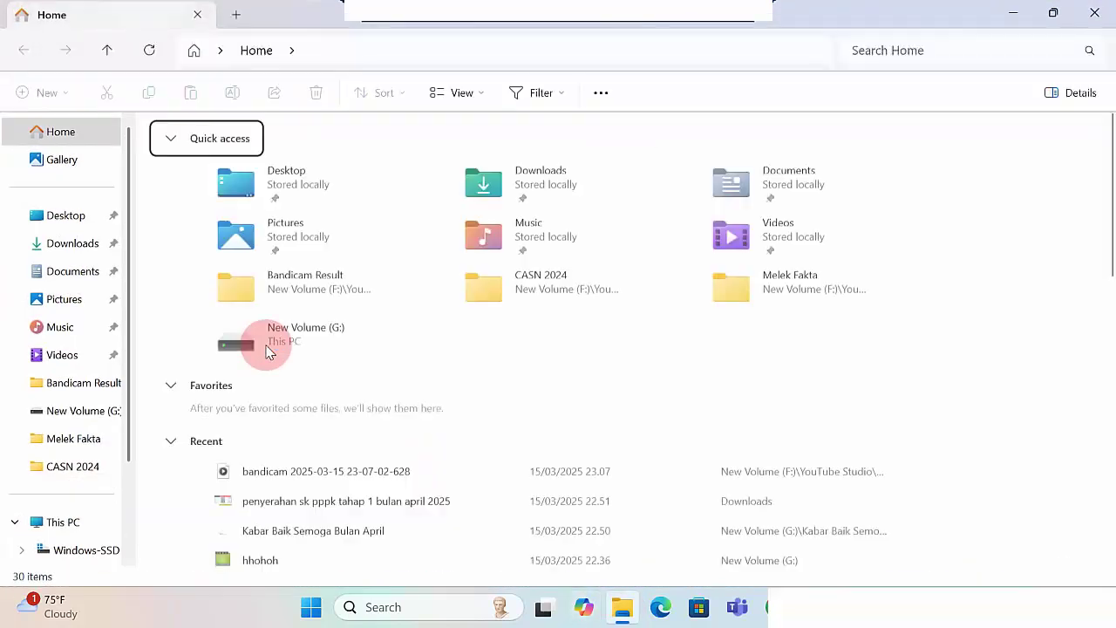
click(84, 253)
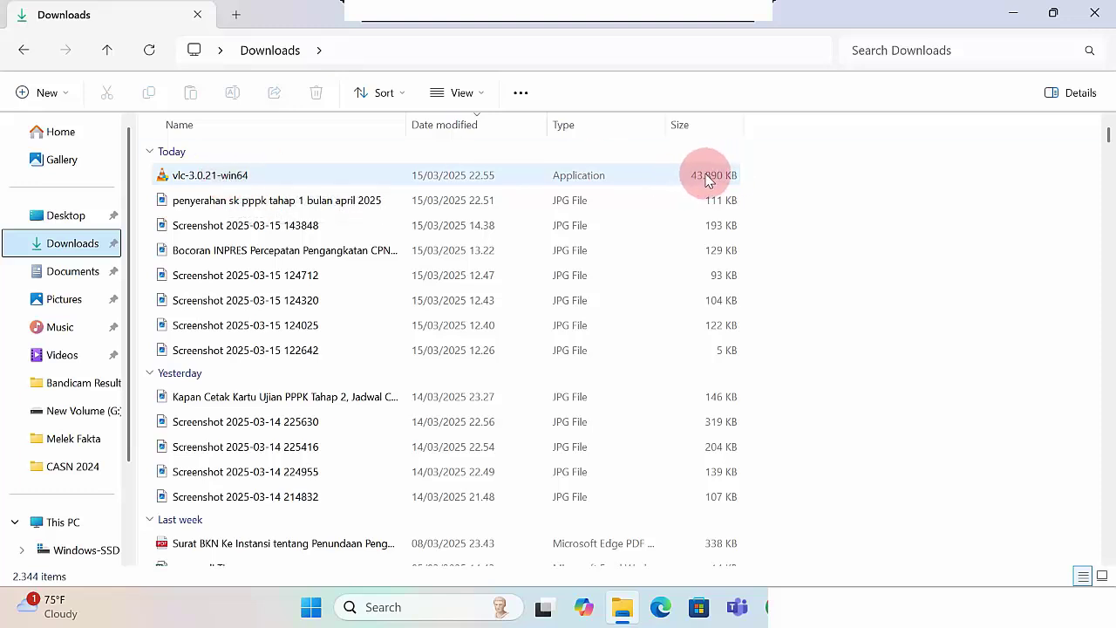
click(250, 177)
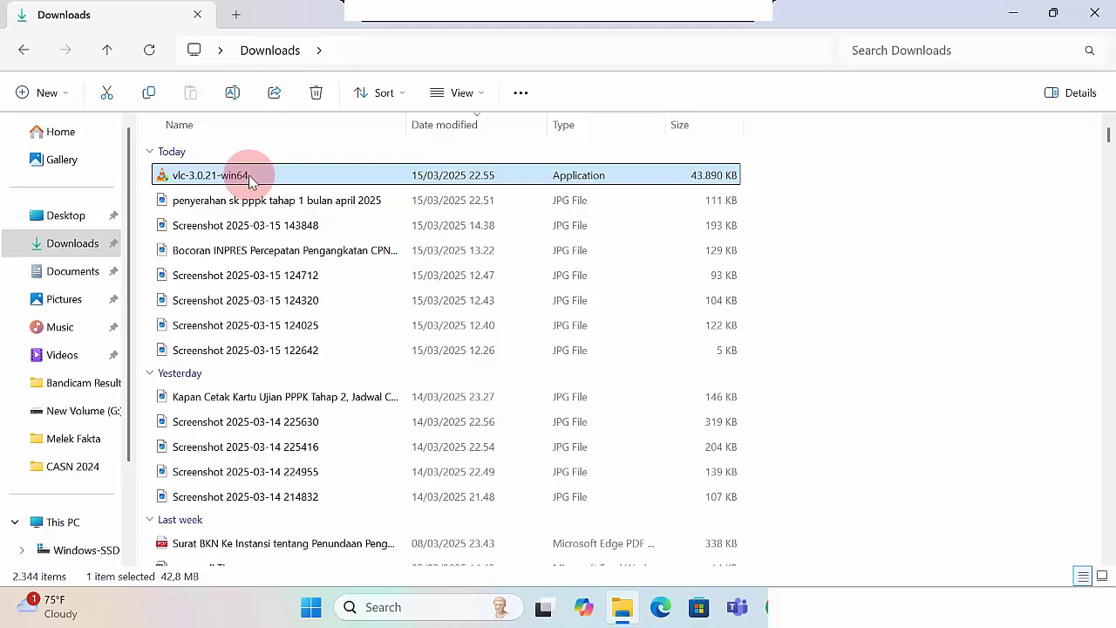
click(317, 94)
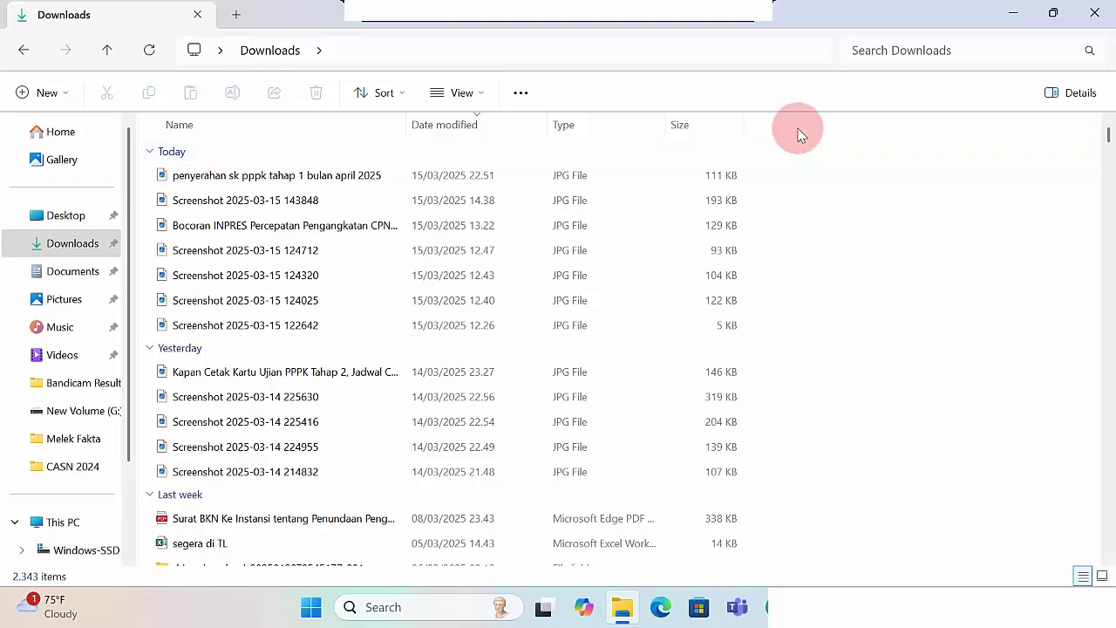
click(1095, 8)
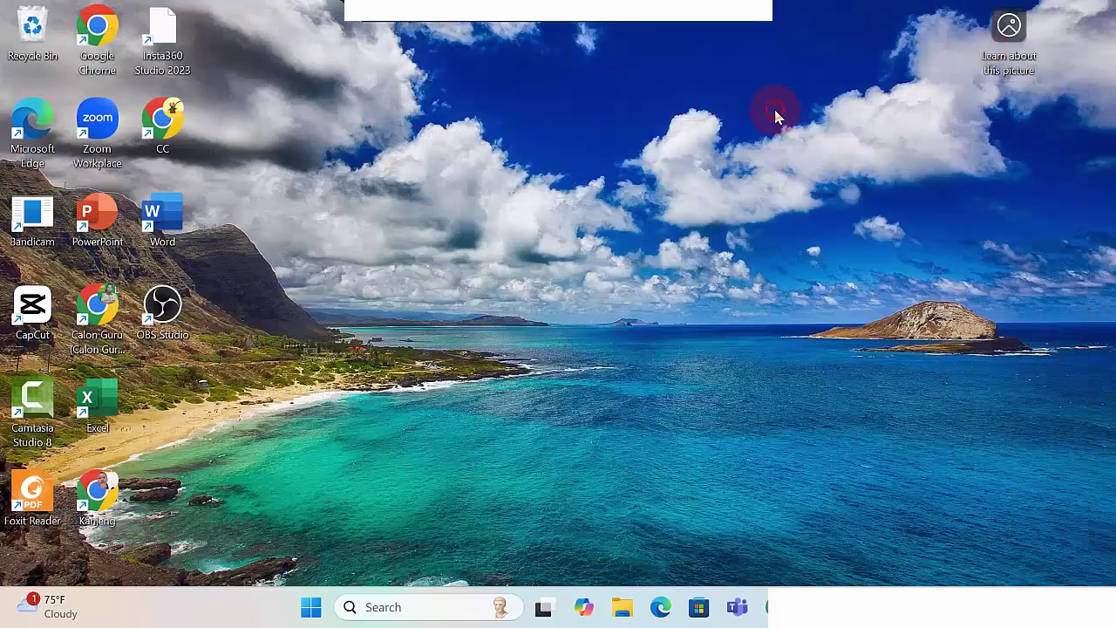
- Refresh the desktop repeatedly after removing the installer file
right_click(779, 118)
click(820, 185)
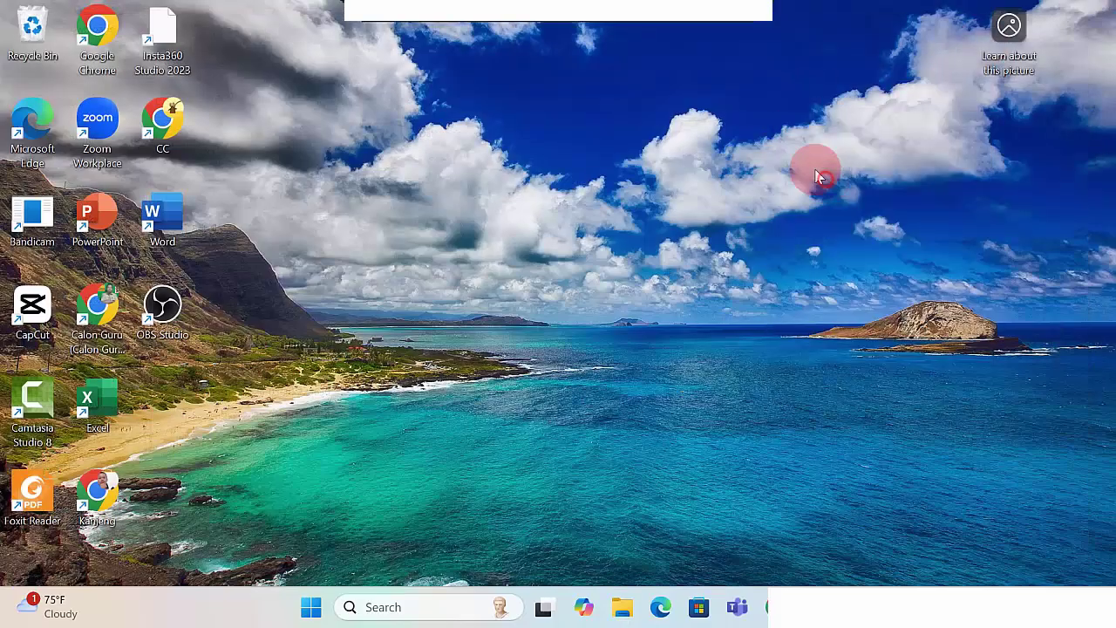
right_click(704, 120)
click(764, 190)
right_click(723, 138)
click(794, 217)
right_click(717, 106)
click(764, 181)
right_click(701, 122)
click(735, 187)
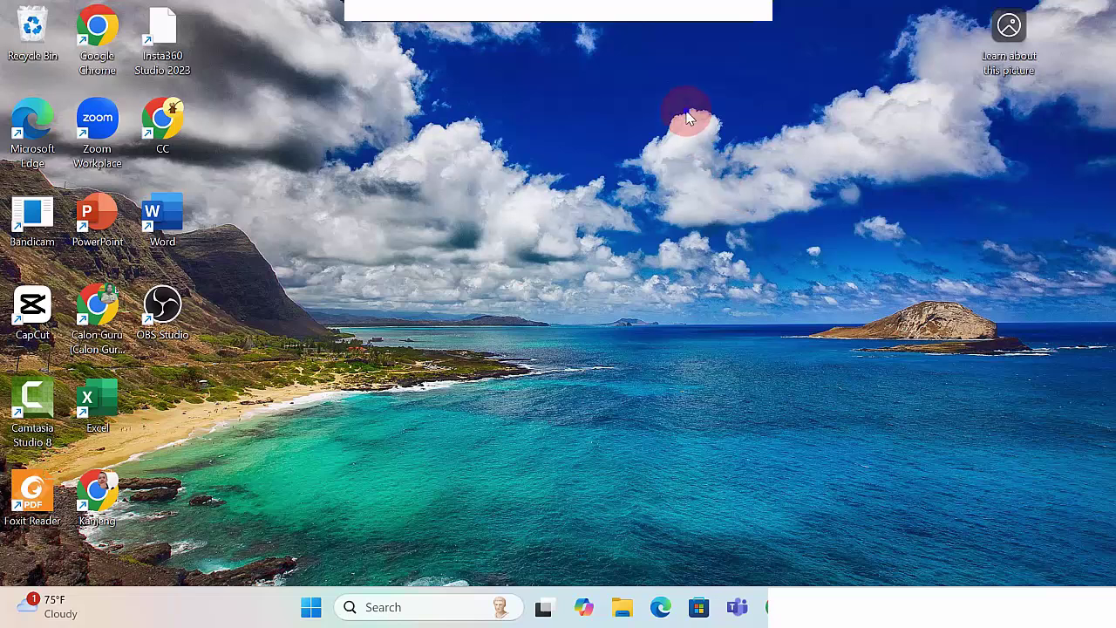
right_click(686, 112)
click(732, 192)
right_click(731, 188)
click(739, 254)
- Permanently delete vlc-3.0.21-win64 from the Recycle Bin and close its window
double_click(35, 32)
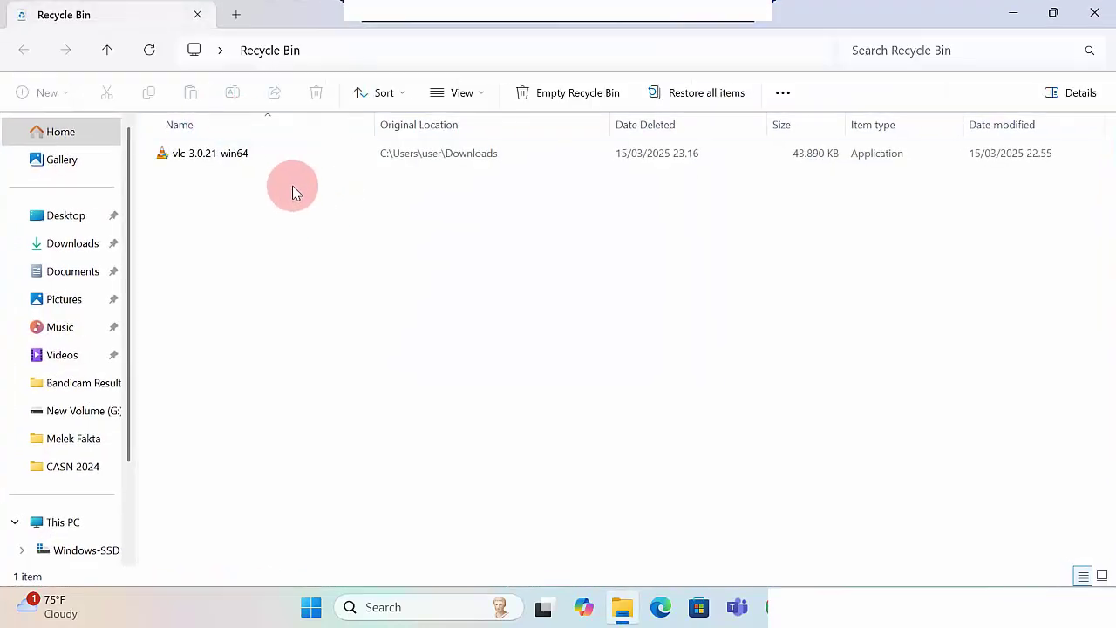
click(225, 157)
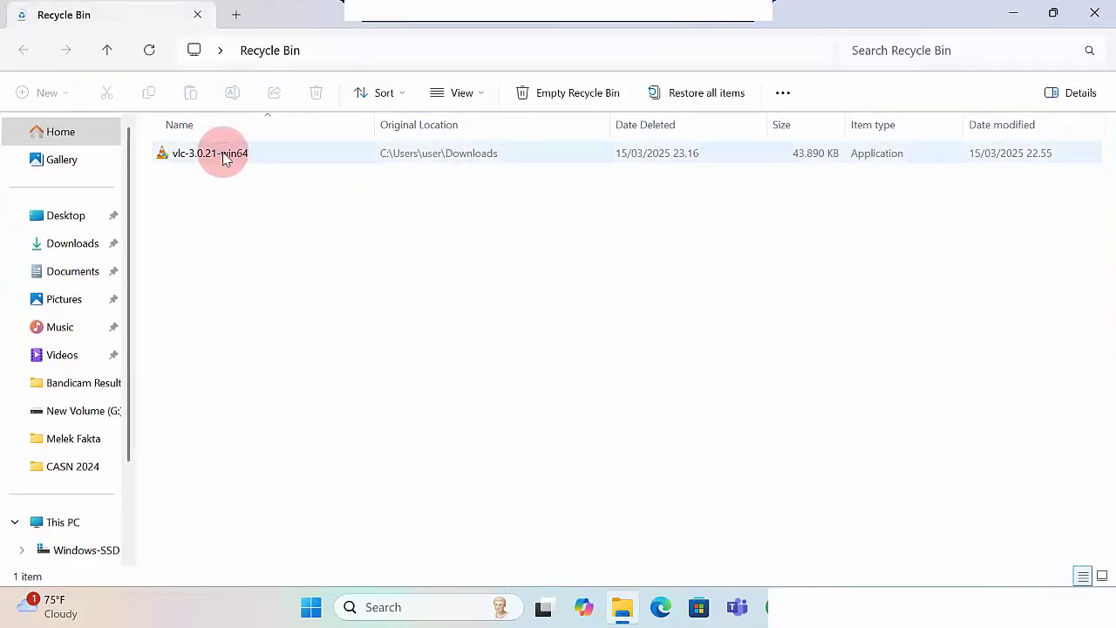
click(225, 157)
click(316, 93)
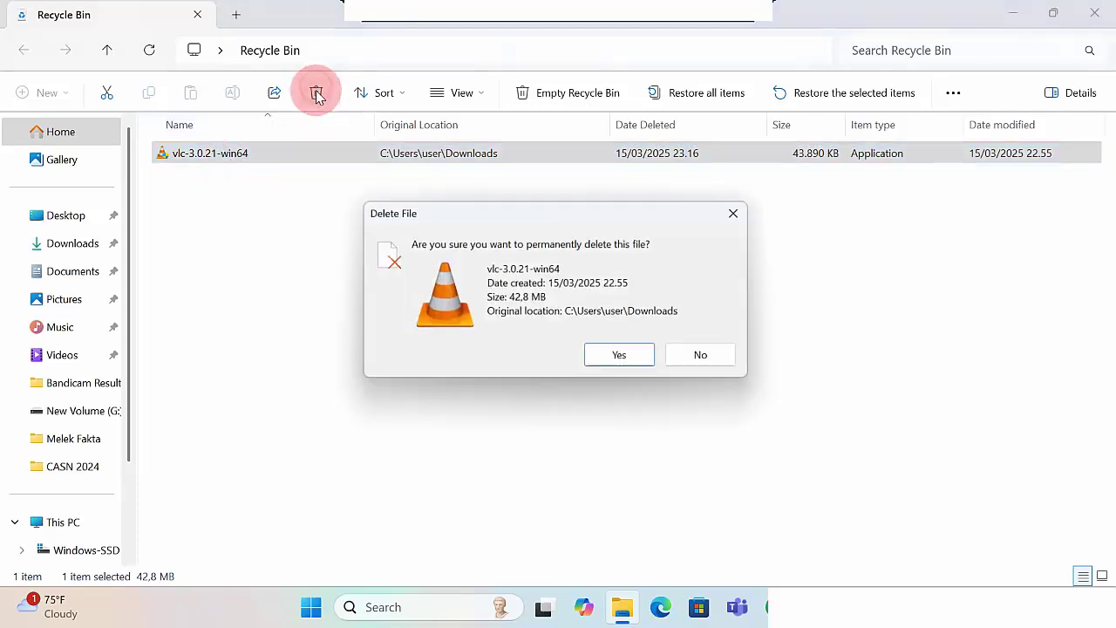
click(602, 354)
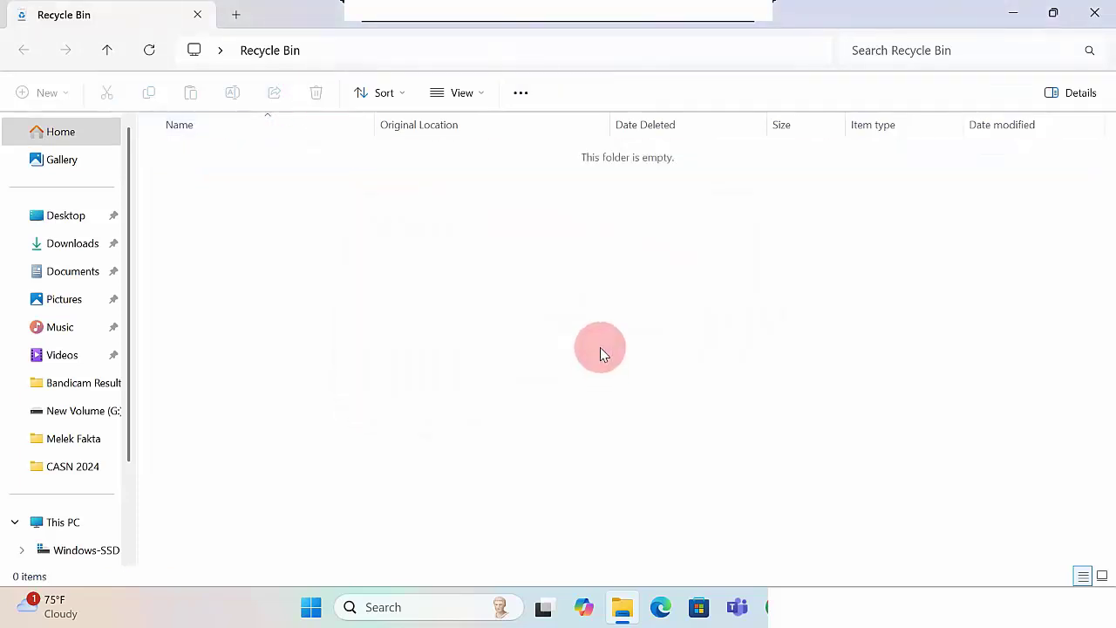
click(1095, 14)
- Refresh the desktop a few more times to finish the cleanup
right_click(574, 205)
click(598, 276)
right_click(485, 200)
click(559, 283)
right_click(532, 203)
click(565, 276)
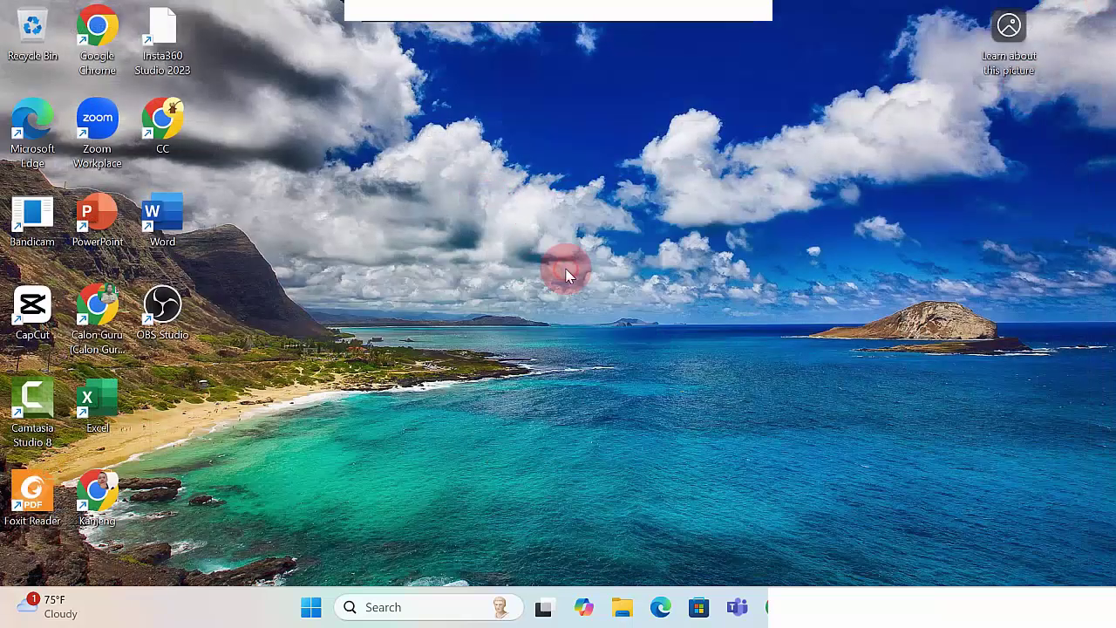
right_click(474, 174)
click(511, 248)
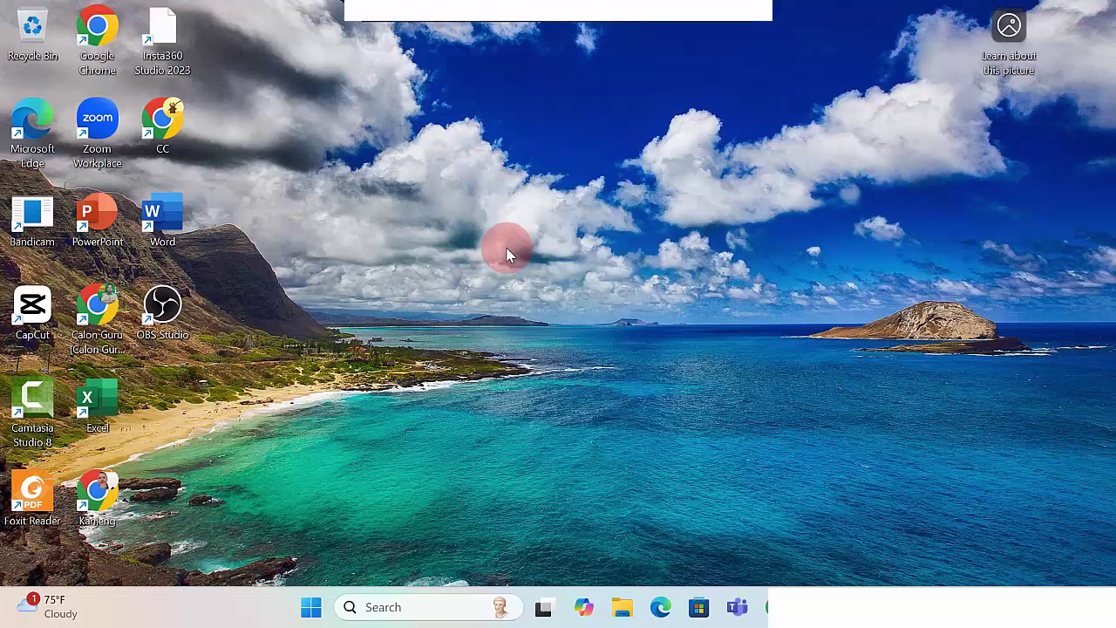